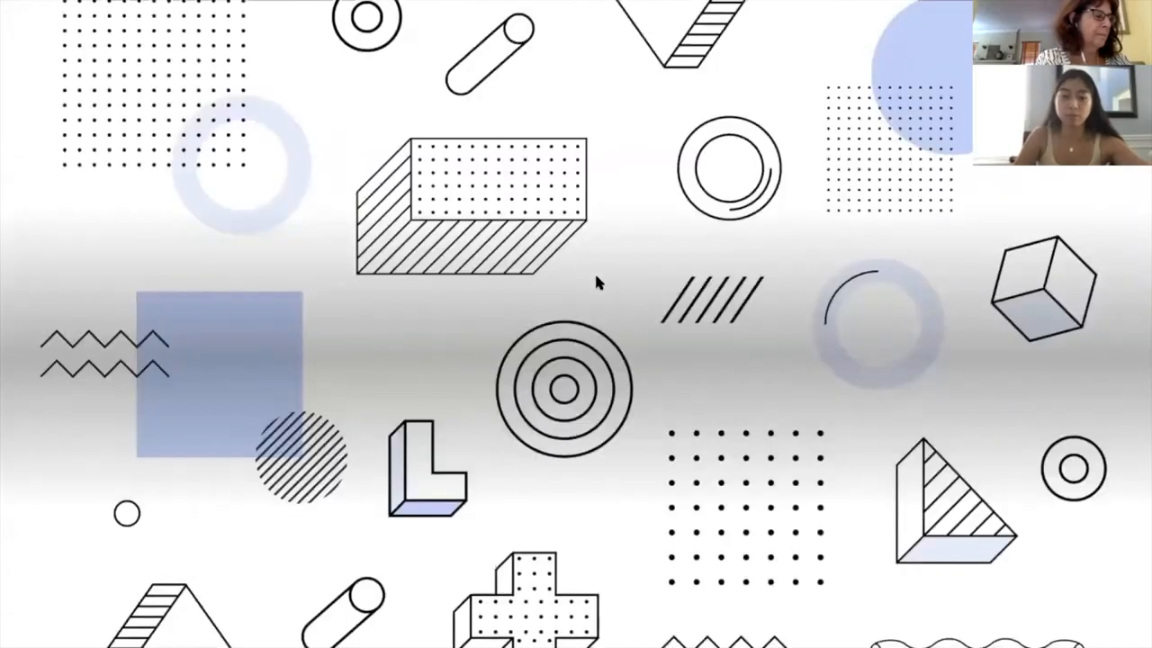
Step: Leave the slide show and add a text box containing the slide number to the upper part of slide 1
key("Escape")
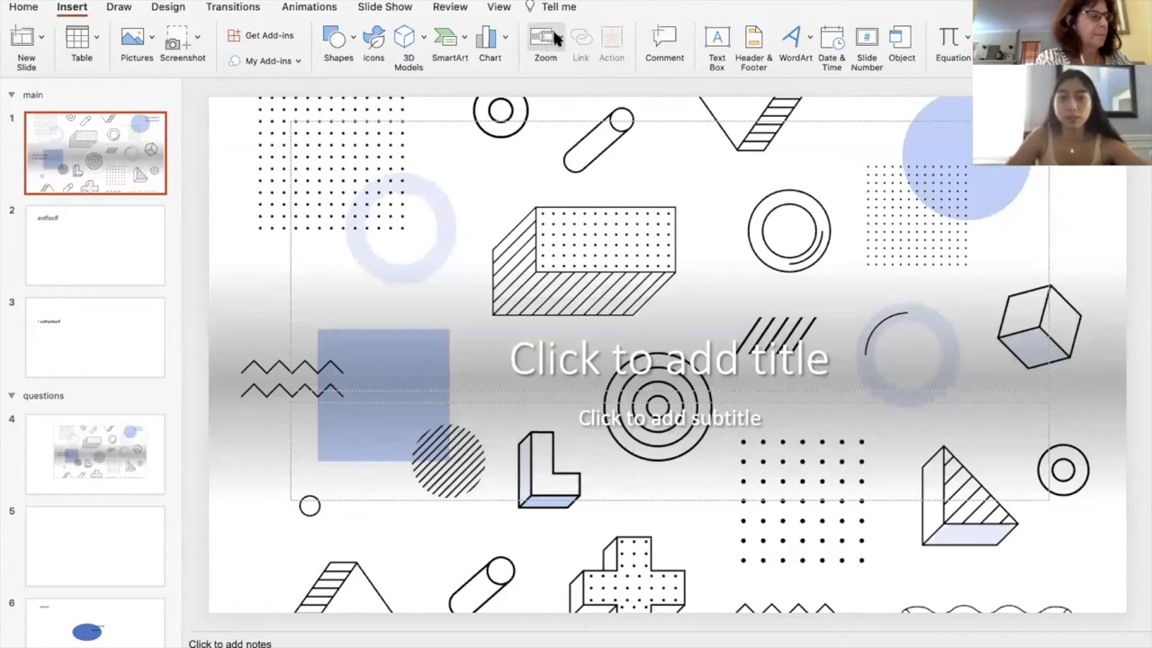
left_click(717, 41)
left_click_drag(439, 168, 777, 271)
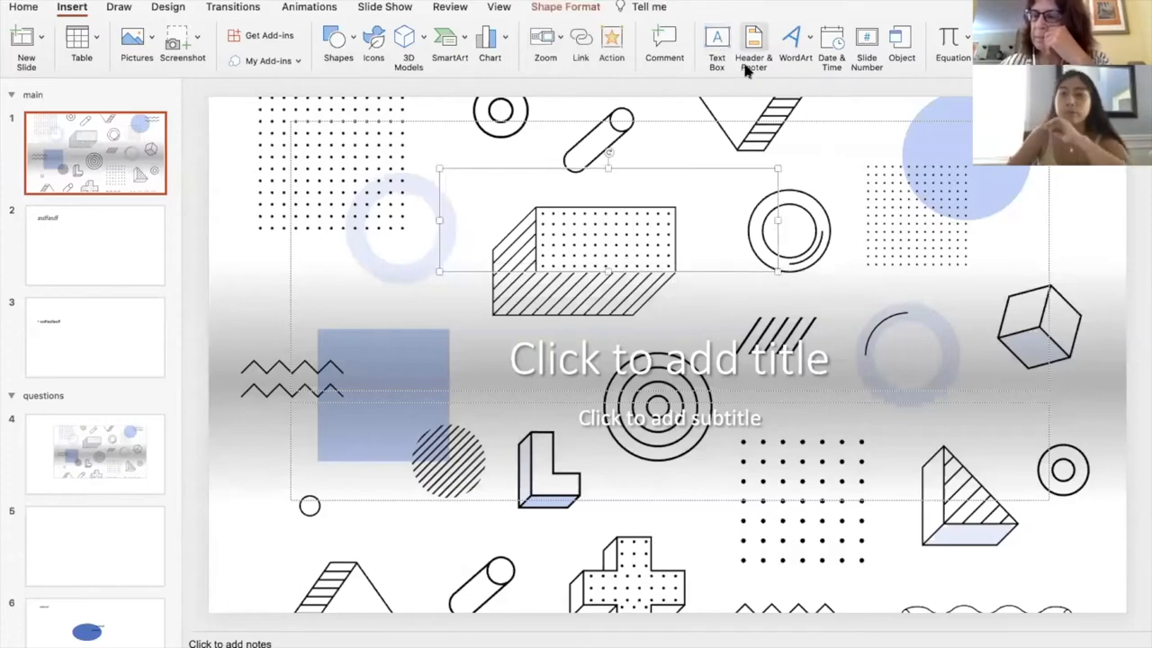
left_click(865, 45)
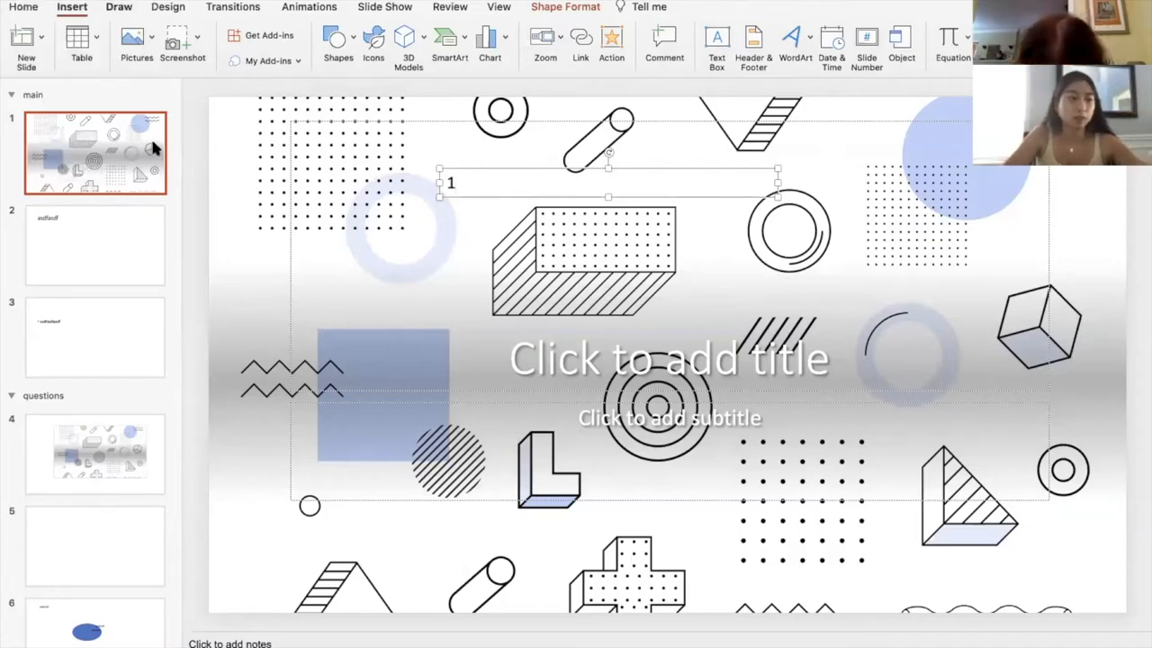
Step: Scribble a freehand stroke across slide 1 with the black pen, and undo it
left_click(121, 9)
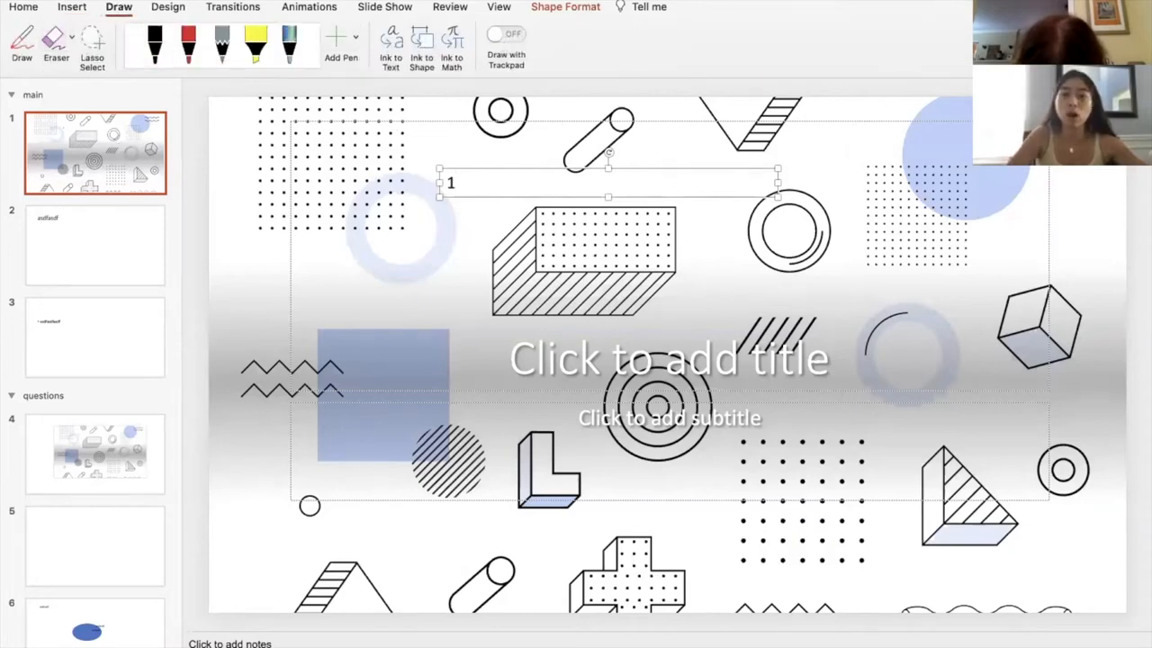
left_click(154, 45)
mouse_move(326, 228)
left_mouse_down()
mouse_move(684, 275)
mouse_move(711, 122)
mouse_move(781, 270)
mouse_move(608, 363)
mouse_move(689, 264)
left_mouse_up()
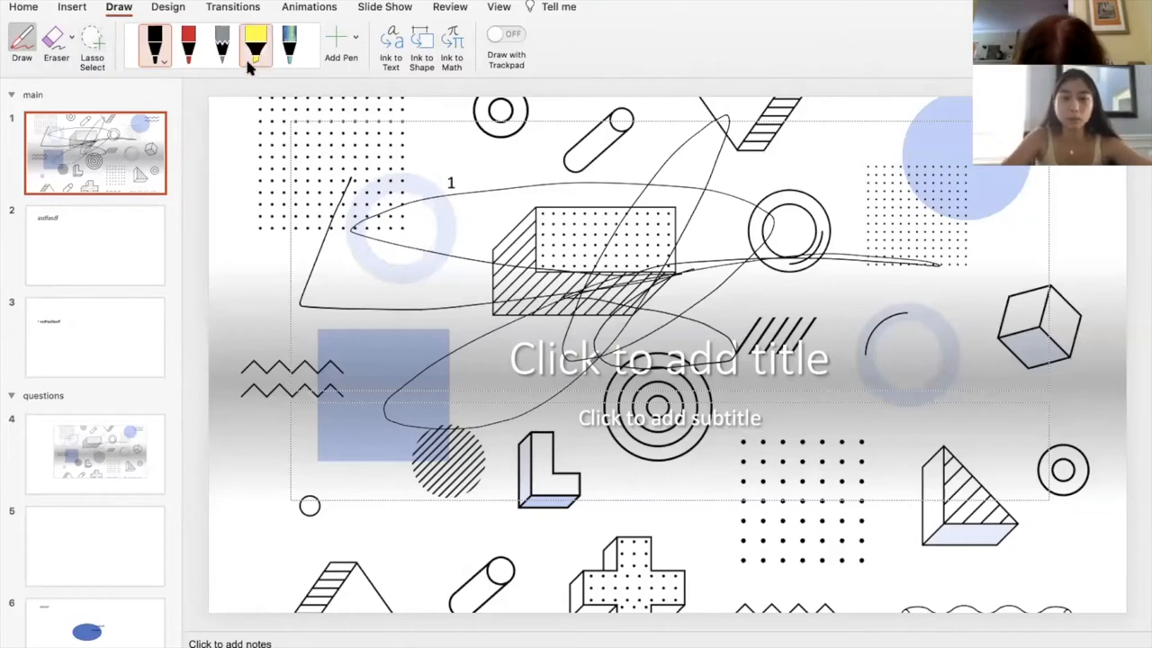
key("super+z")
Step: Apply the theme with the blue-grey leaf-pattern border to the presentation and display slide 5
left_click(169, 8)
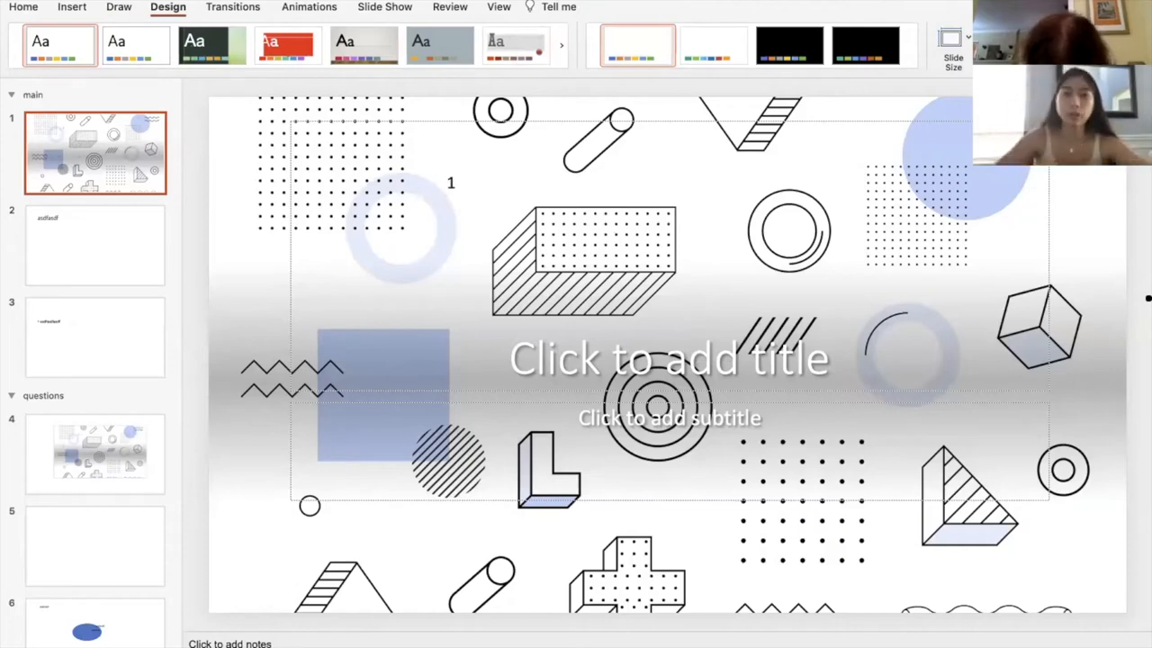
left_click(560, 44)
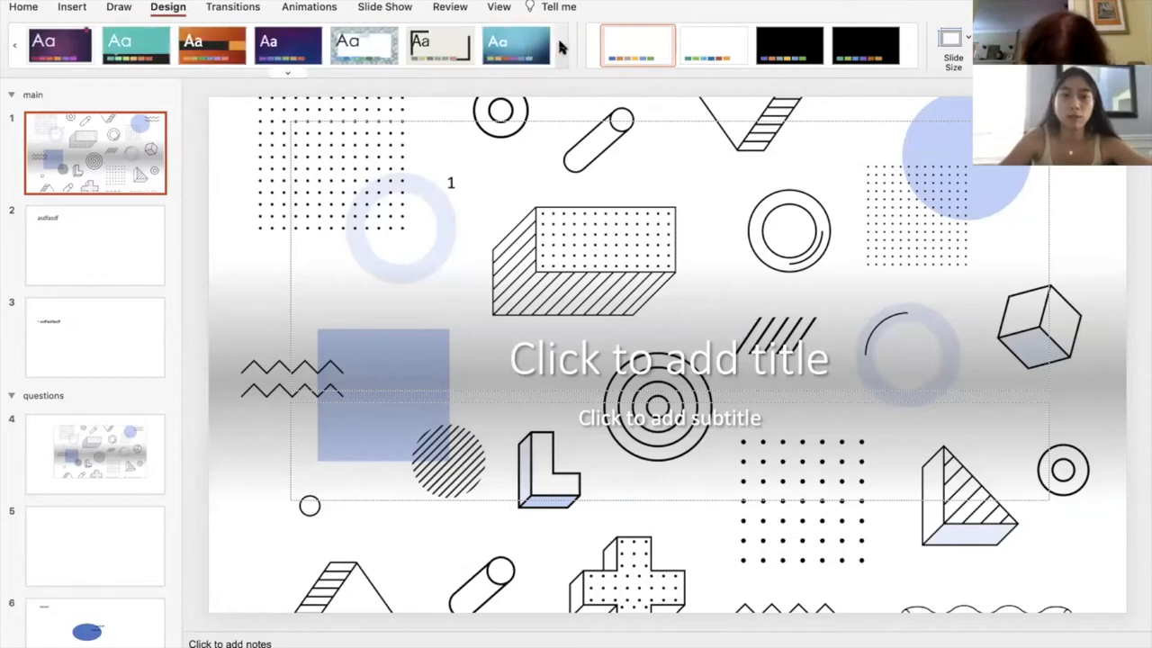
left_click(363, 45)
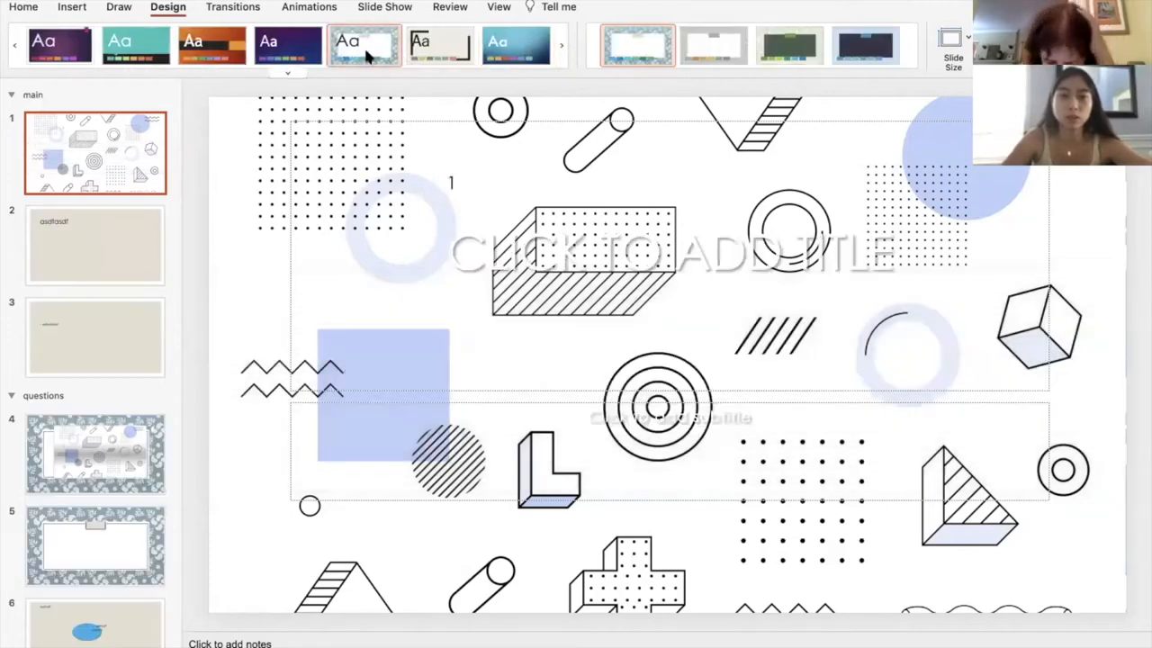
key("Down")
key("Down")
key("Down")
key("Down")
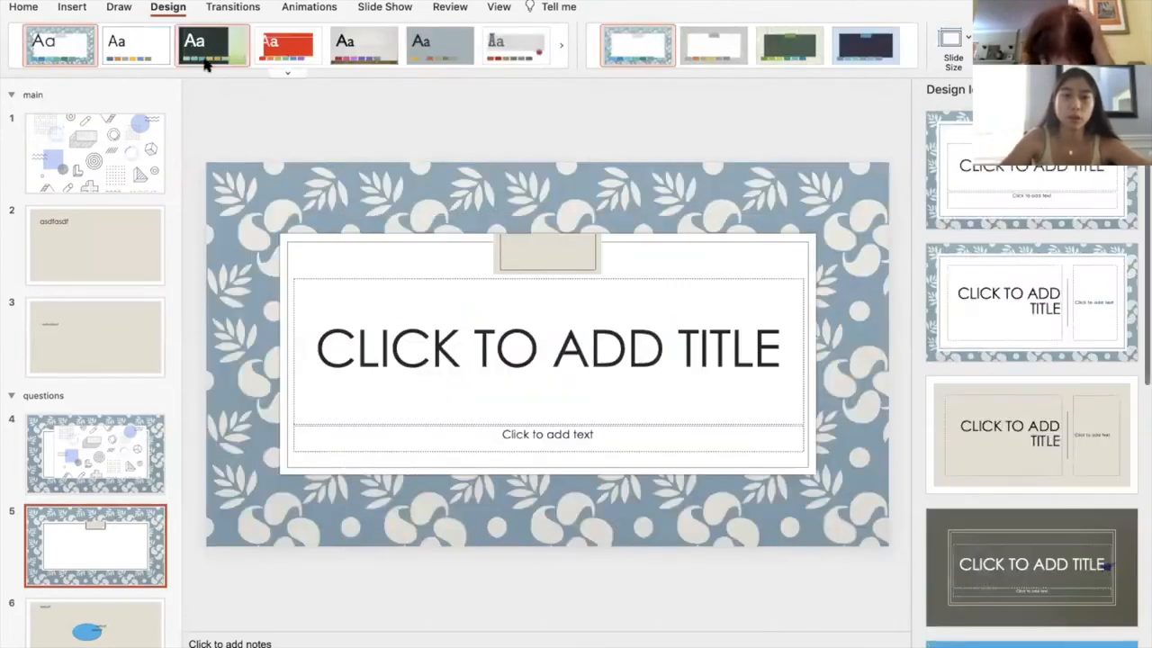
Step: Apply the theme with the red circle and grey textured band, and review it on slides 3, 1 and 5
left_click(494, 56)
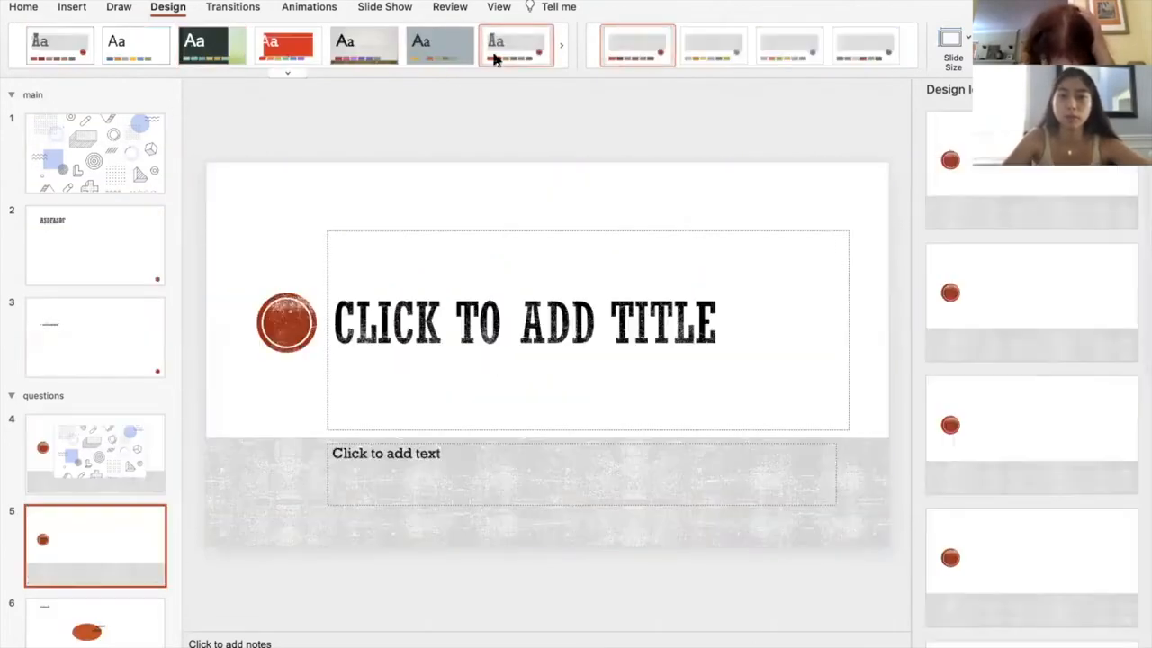
left_click(105, 360)
left_click(103, 170)
left_click(110, 517)
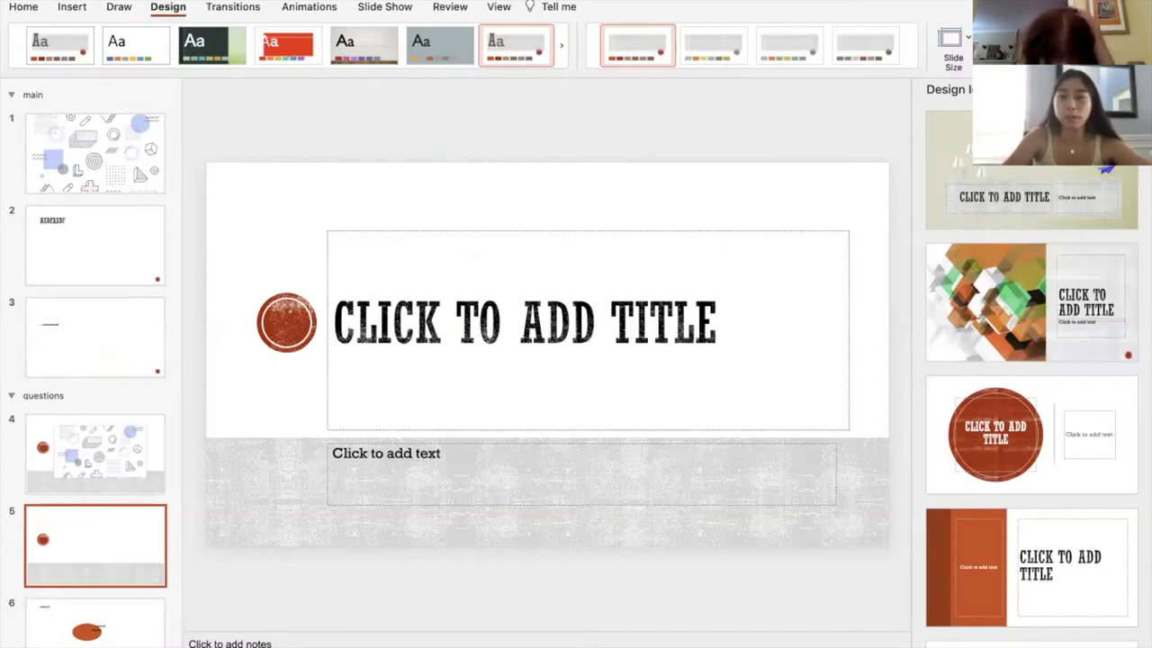
Step: Try gradient, picture and pattern background fills on slide 5, hide its background graphics, and settle on a solid orange fill
left_click(1005, 47)
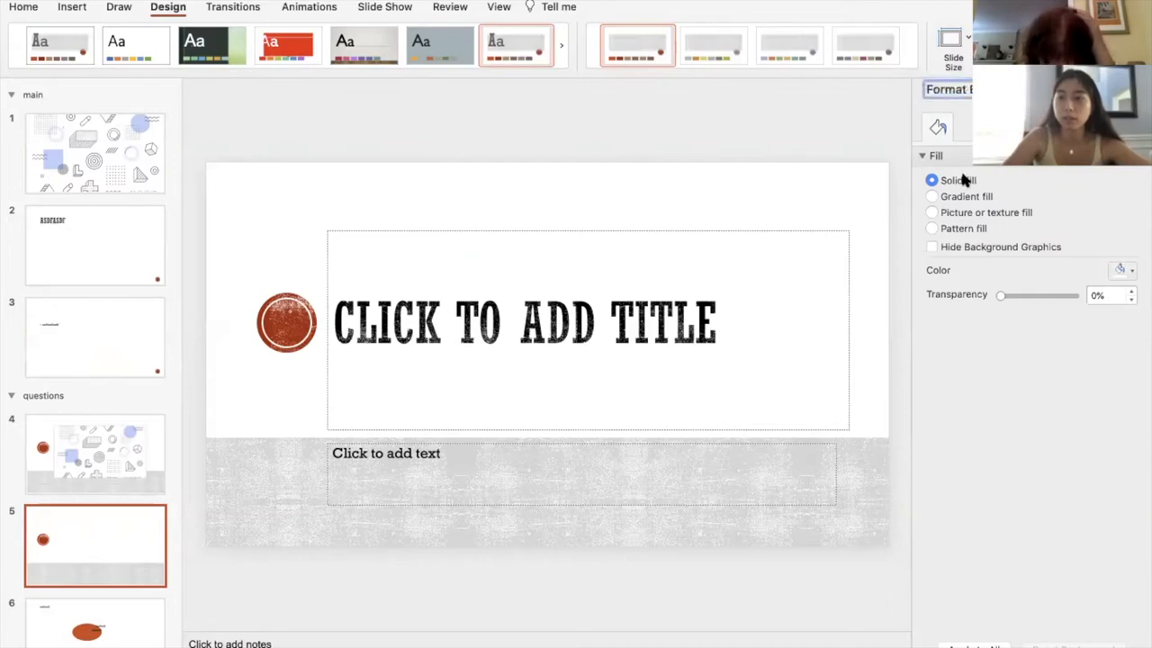
left_click(932, 197)
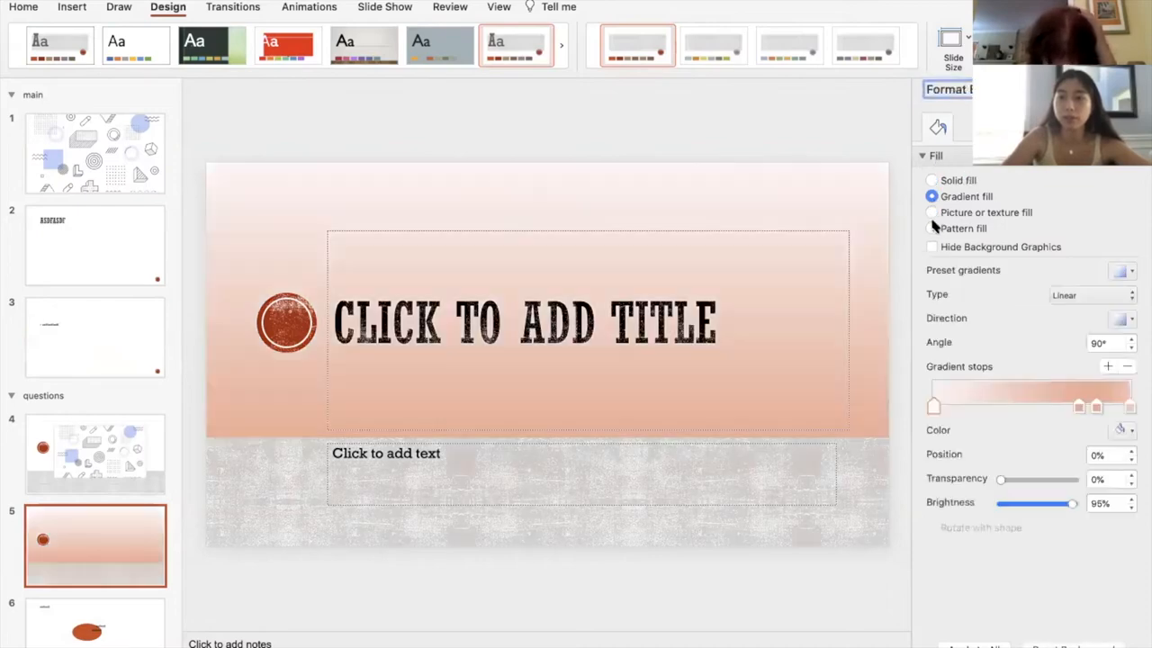
left_click(932, 213)
left_click(932, 228)
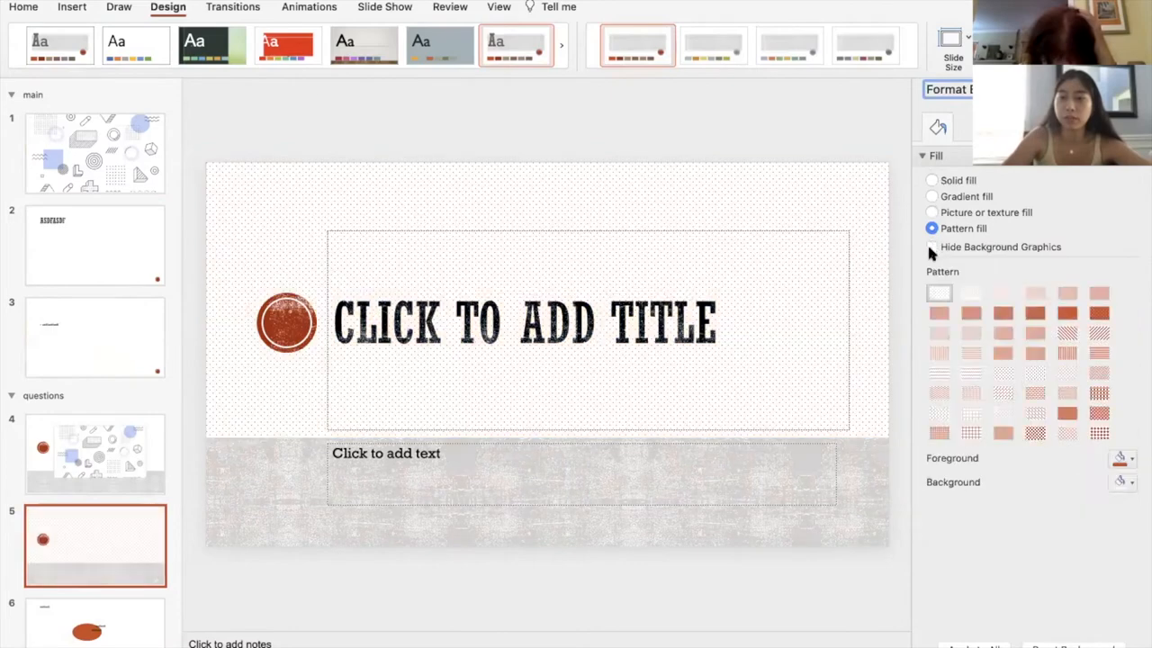
left_click(931, 246)
left_click(932, 180)
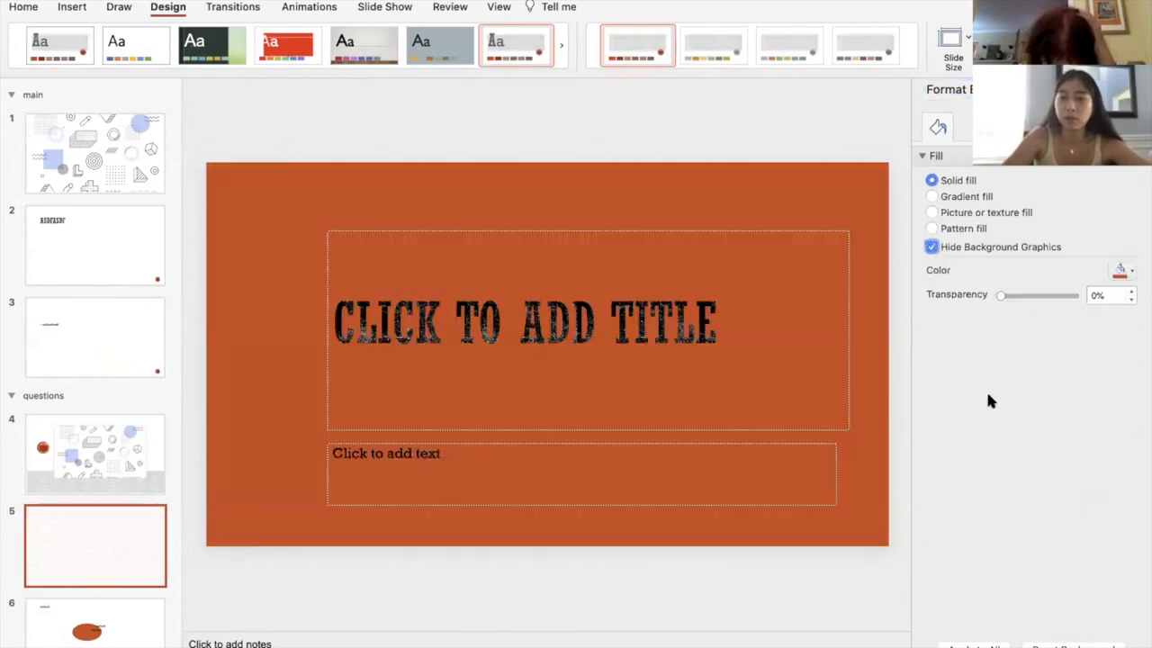
left_click(1128, 272)
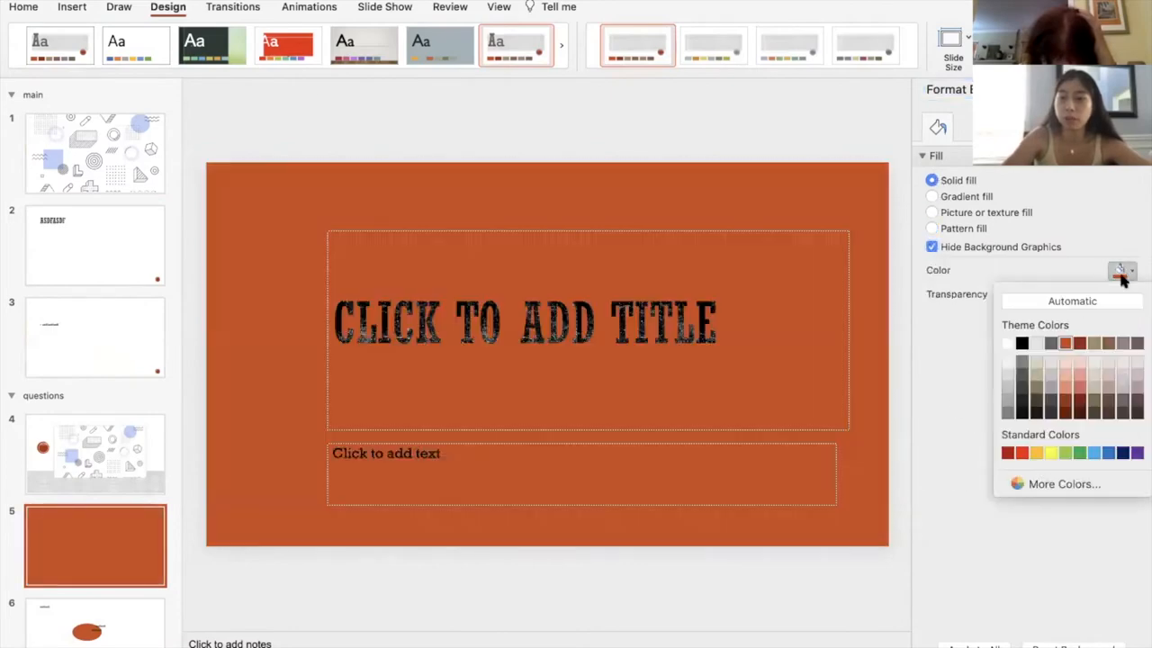
left_click(948, 359)
left_click_drag(999, 296, 985, 383)
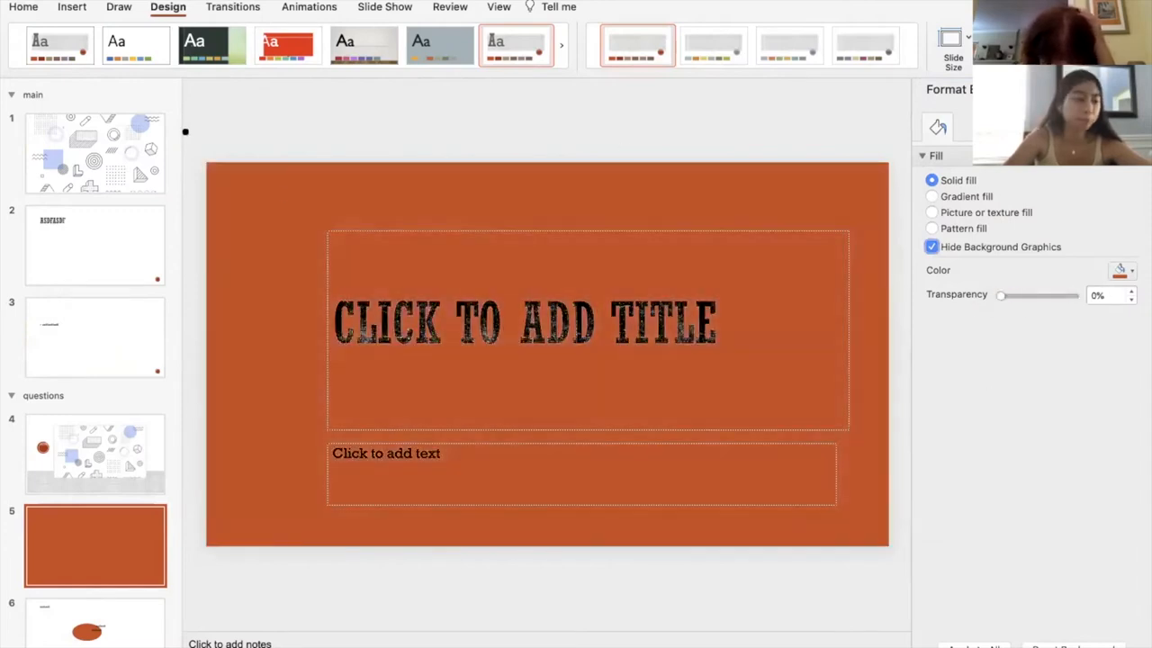
Step: Bring up the transition options, go back to slide 1 and close the background formatting settings
left_click(241, 7)
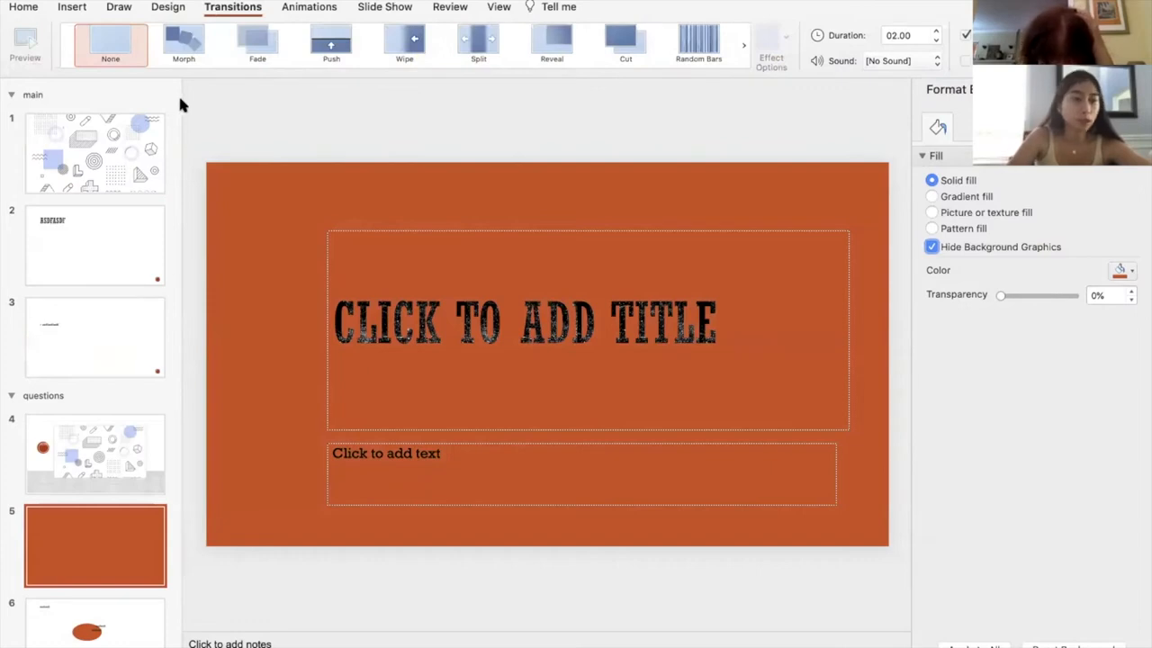
left_click(97, 164)
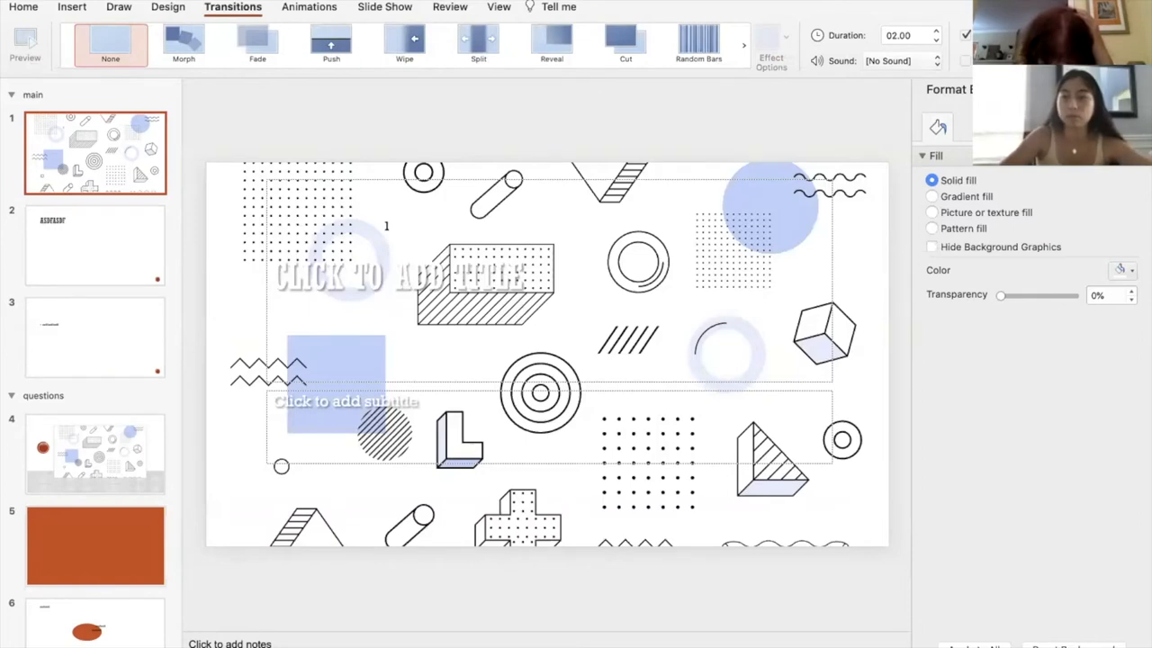
left_click(1135, 89)
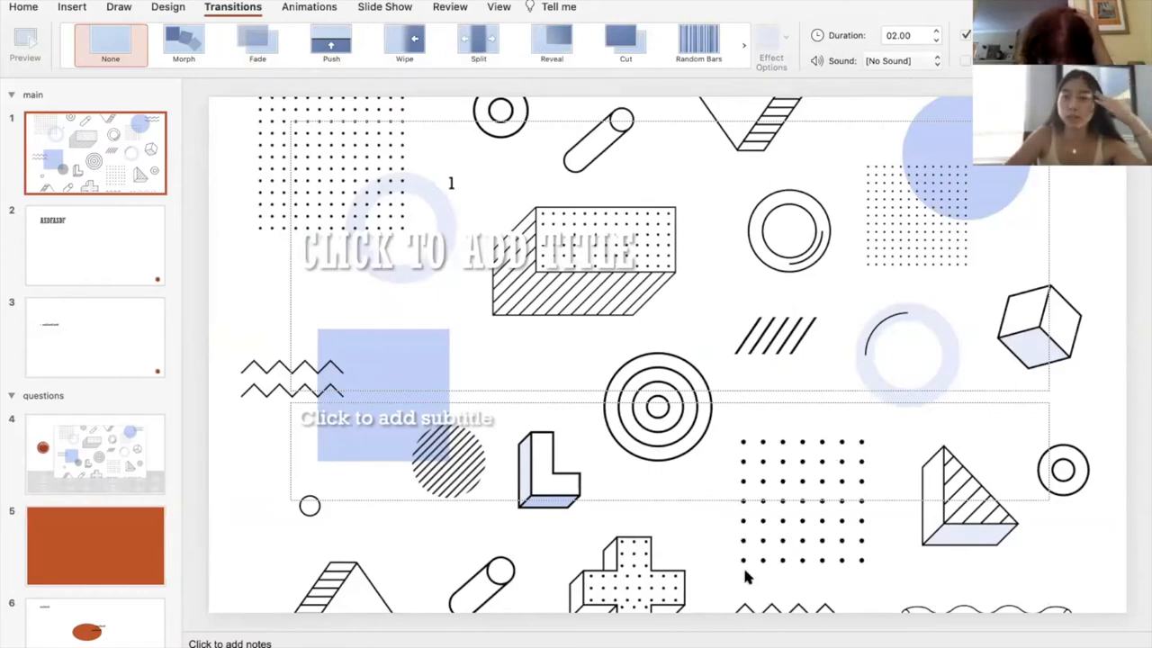
Step: Play the slide show from slide 1 through slide 4 to check how the slides change, and exit it
key("super+shift+Return")
left_click(667, 374)
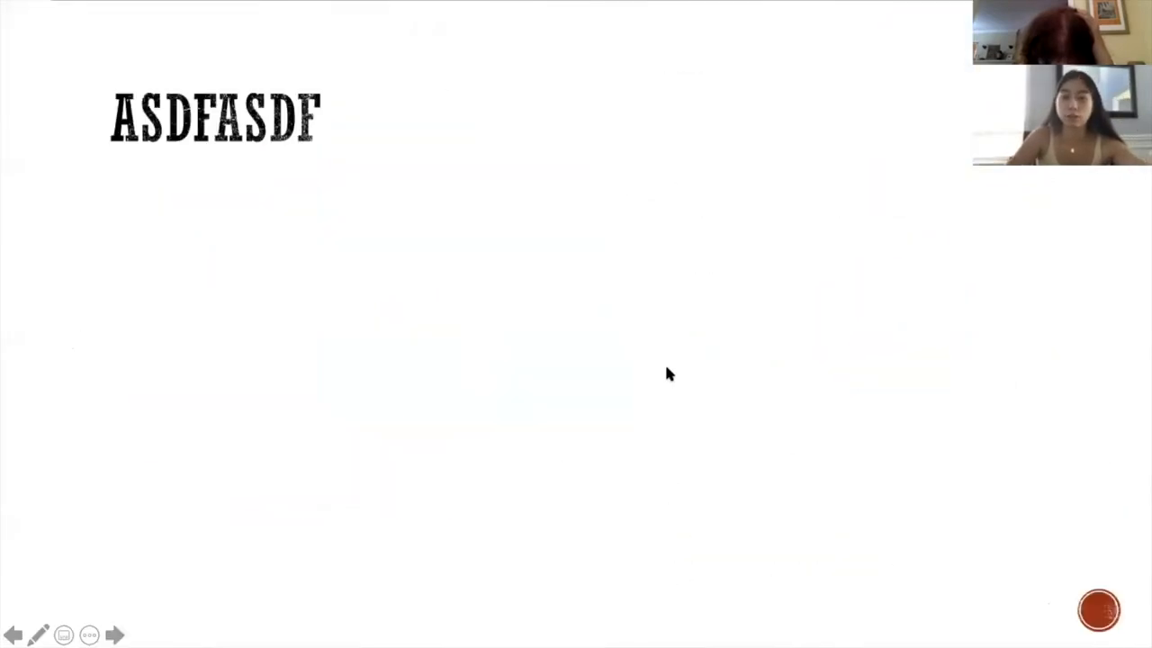
left_click(667, 374)
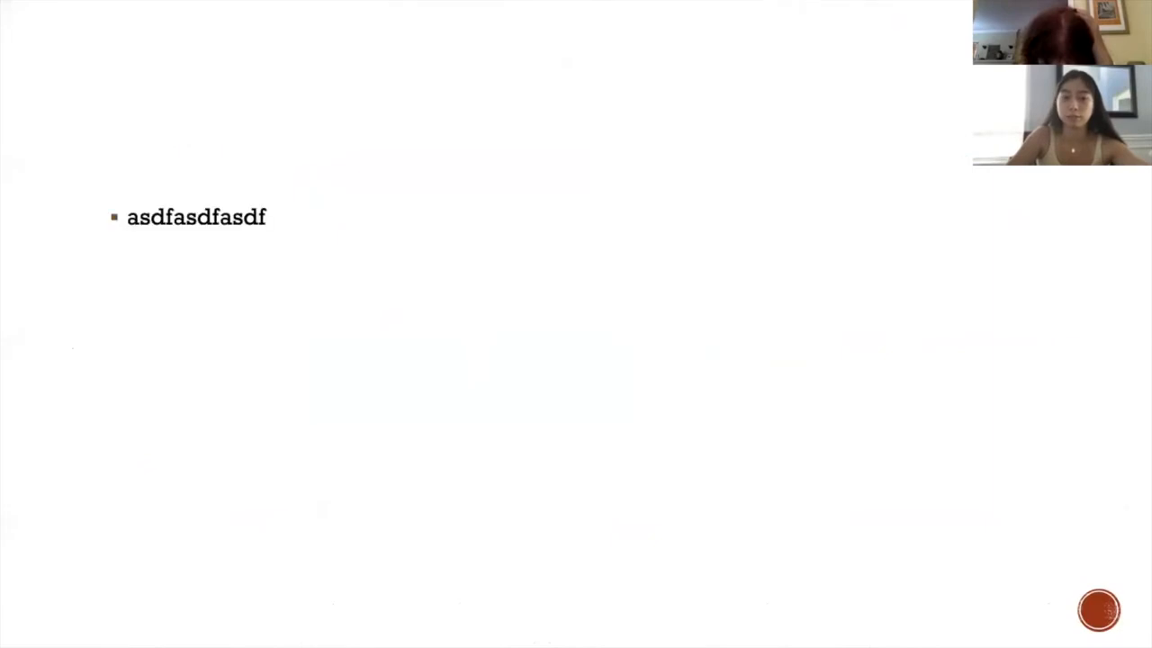
left_click(667, 375)
key("Escape")
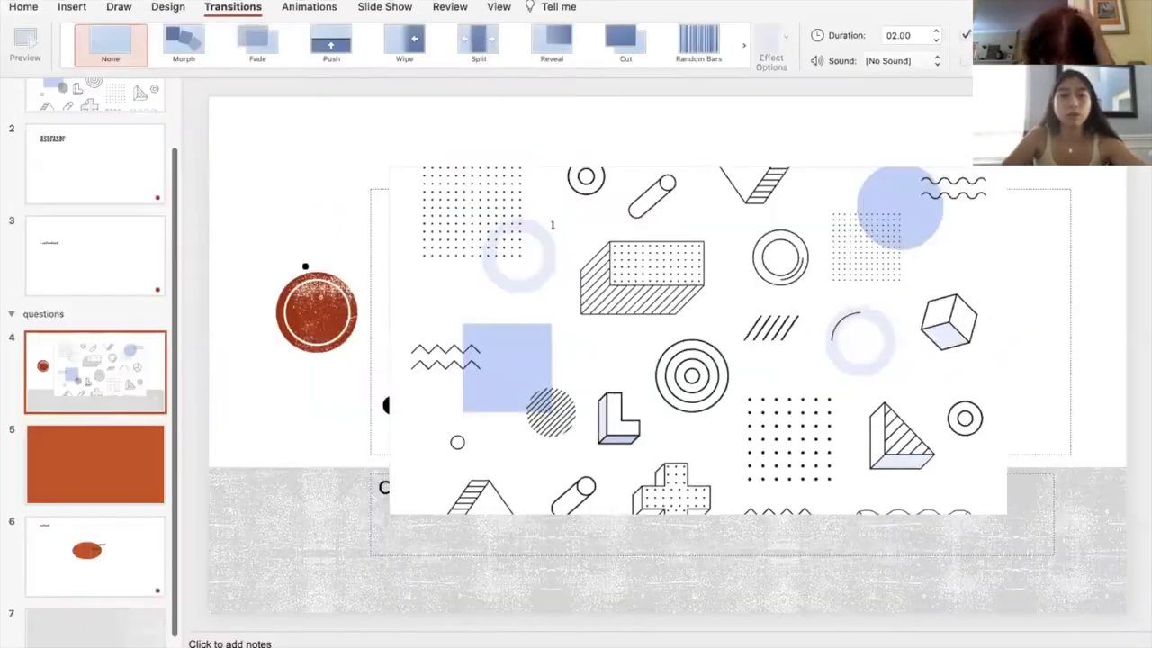
Step: Try the Morph transition on slide 1, settle on Fade instead, and preview it
scroll(81, 404, "up", 3)
left_click(121, 135)
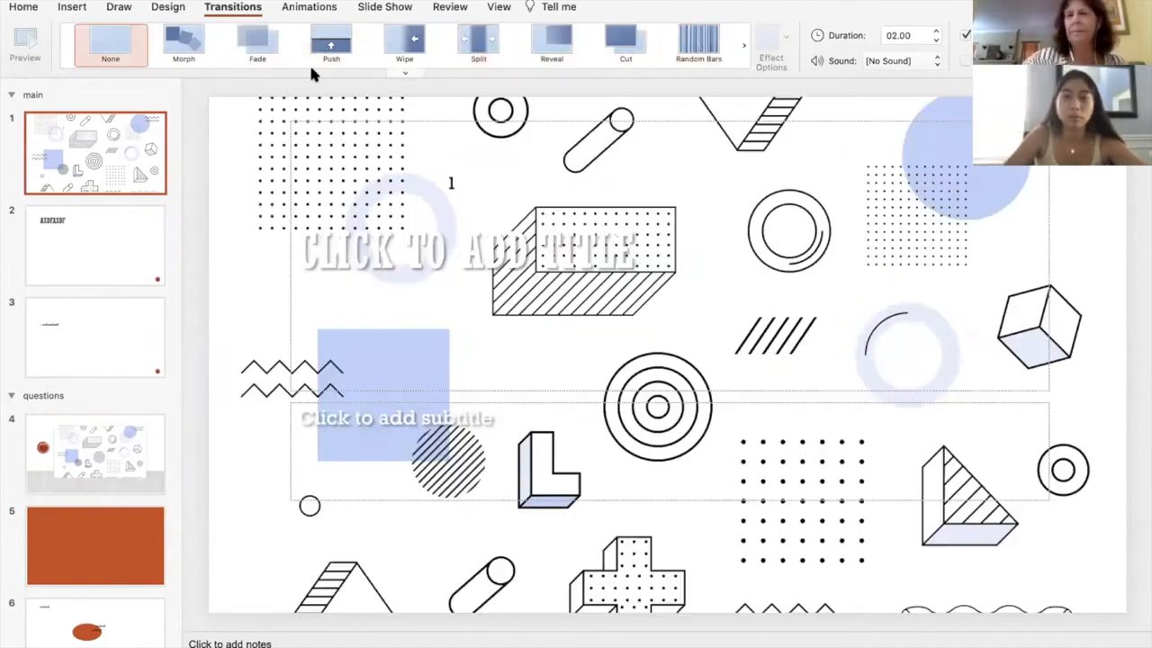
left_click(184, 45)
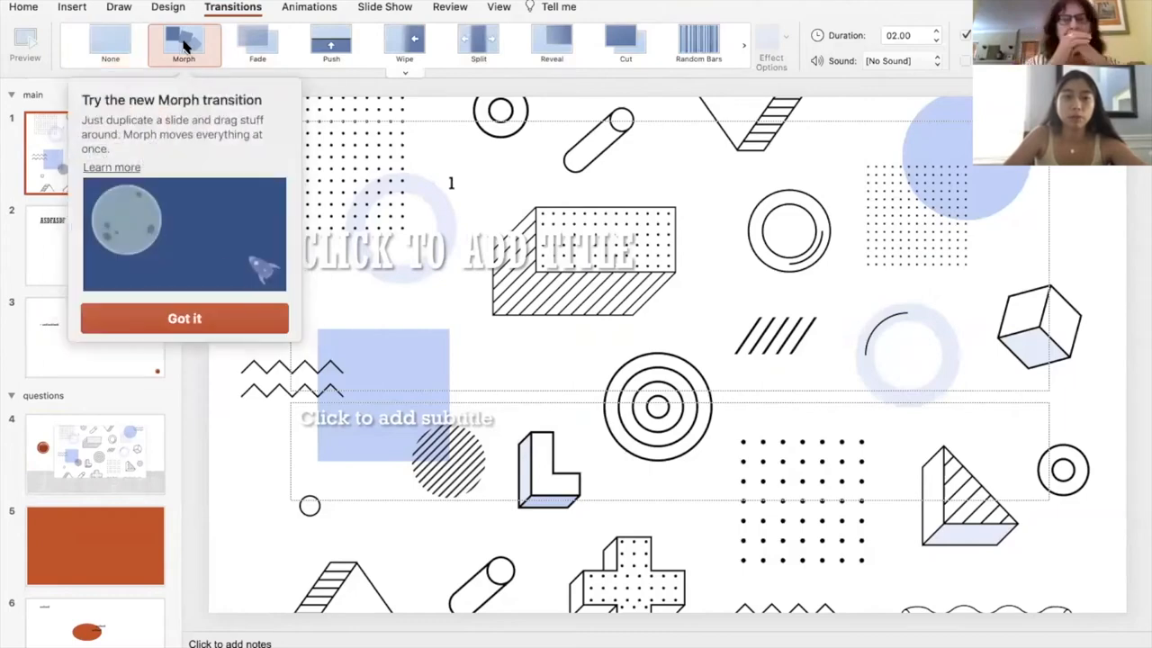
left_click(261, 42)
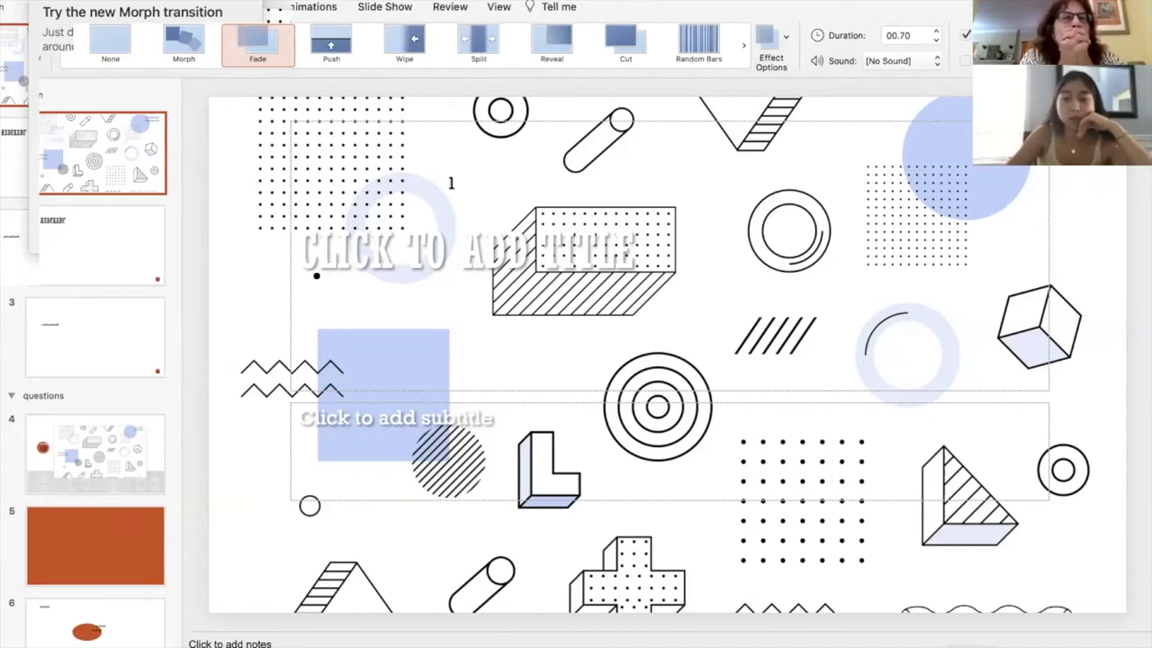
left_click(27, 40)
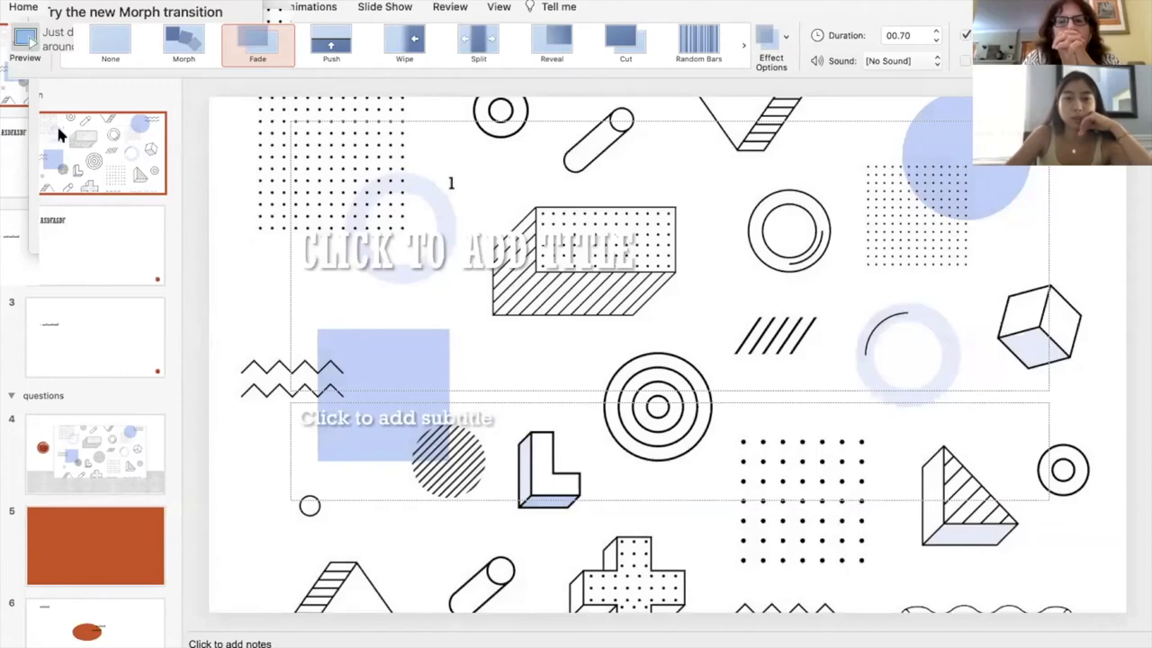
Step: Apply the Origami transition to slide 2 and preview it
left_click(106, 236)
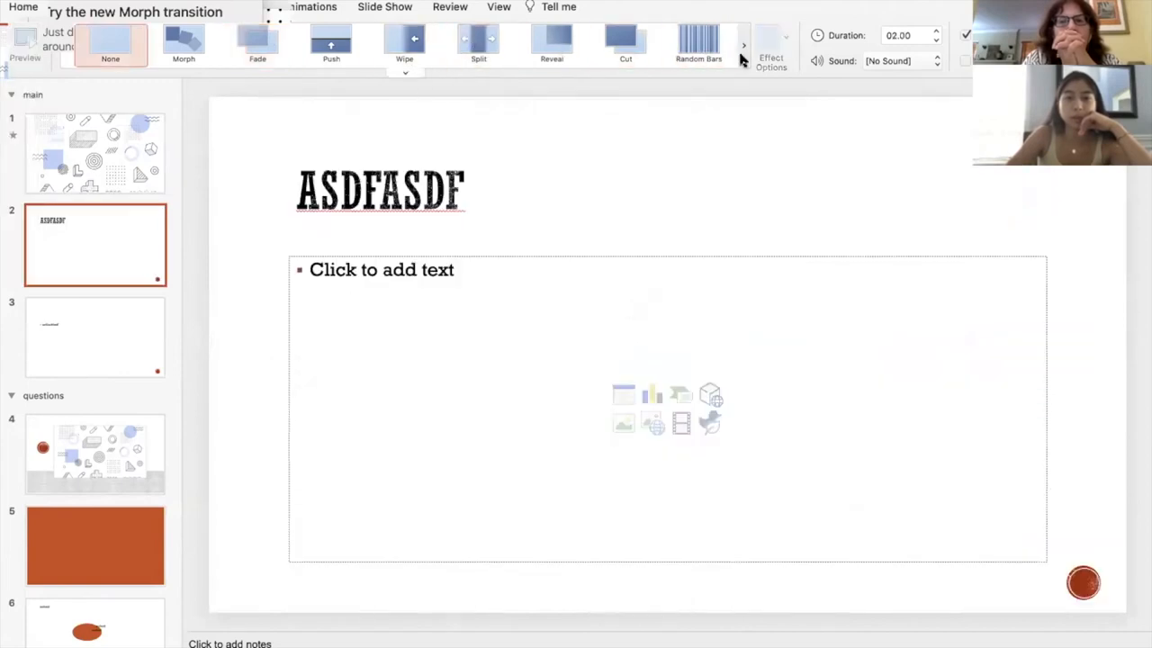
left_click(404, 73)
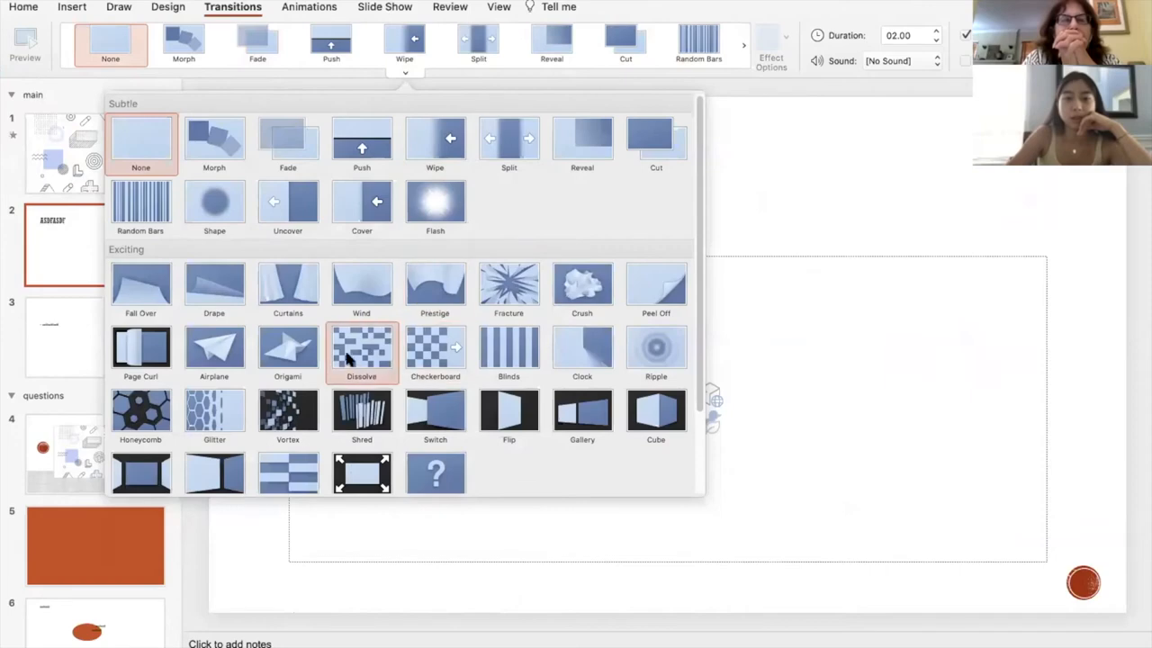
left_click(277, 341)
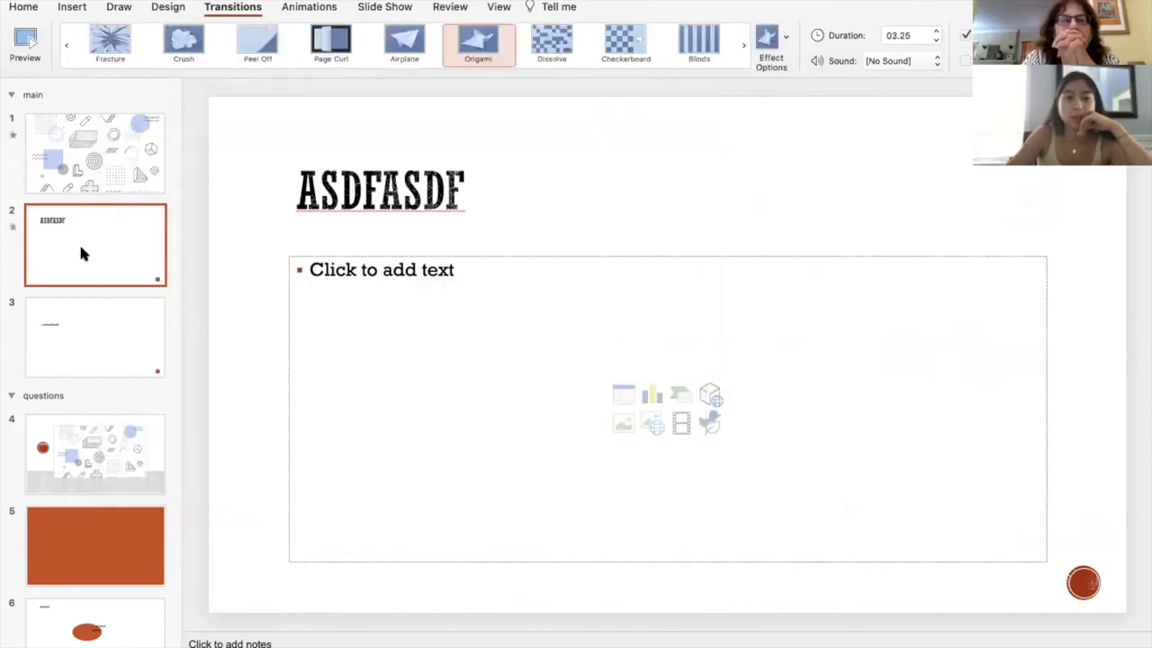
left_click(24, 38)
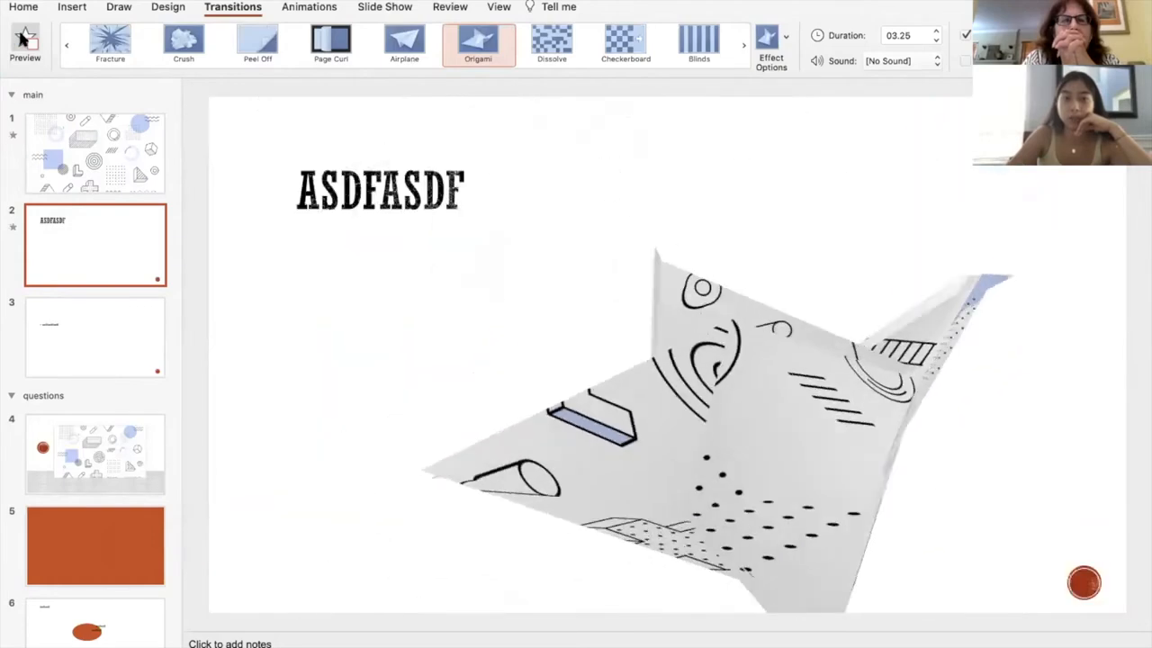
Step: Play the slide show starting at slide 1 and advance to slide 3 to watch the transitions
left_click(80, 162)
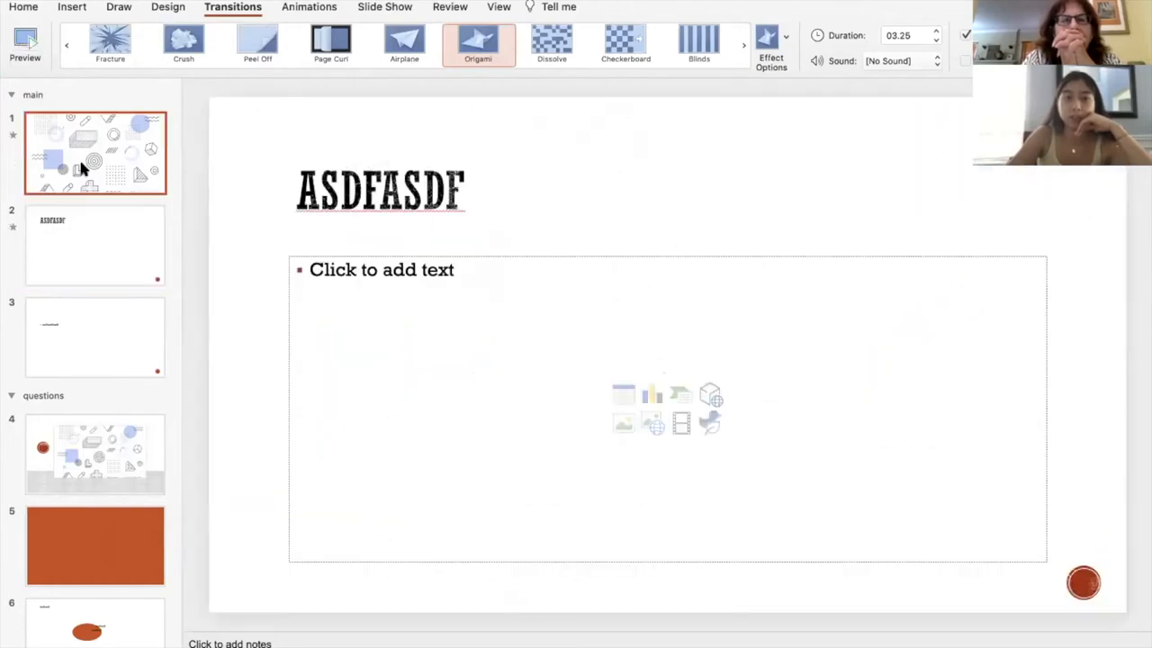
key("super+Return")
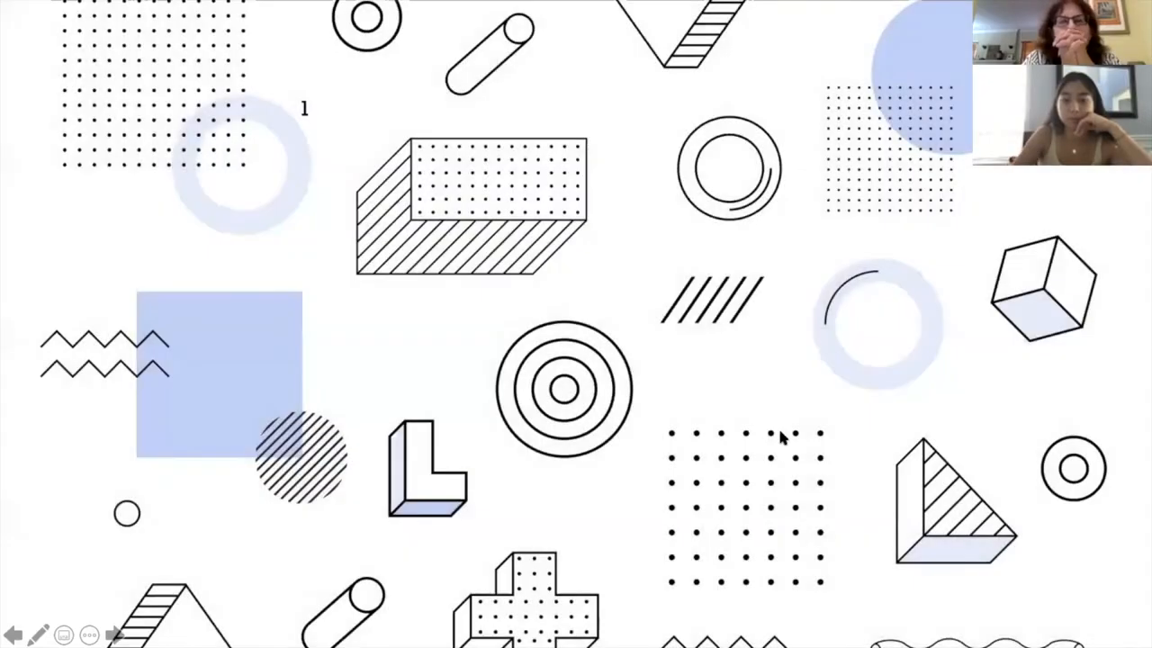
left_click(779, 437)
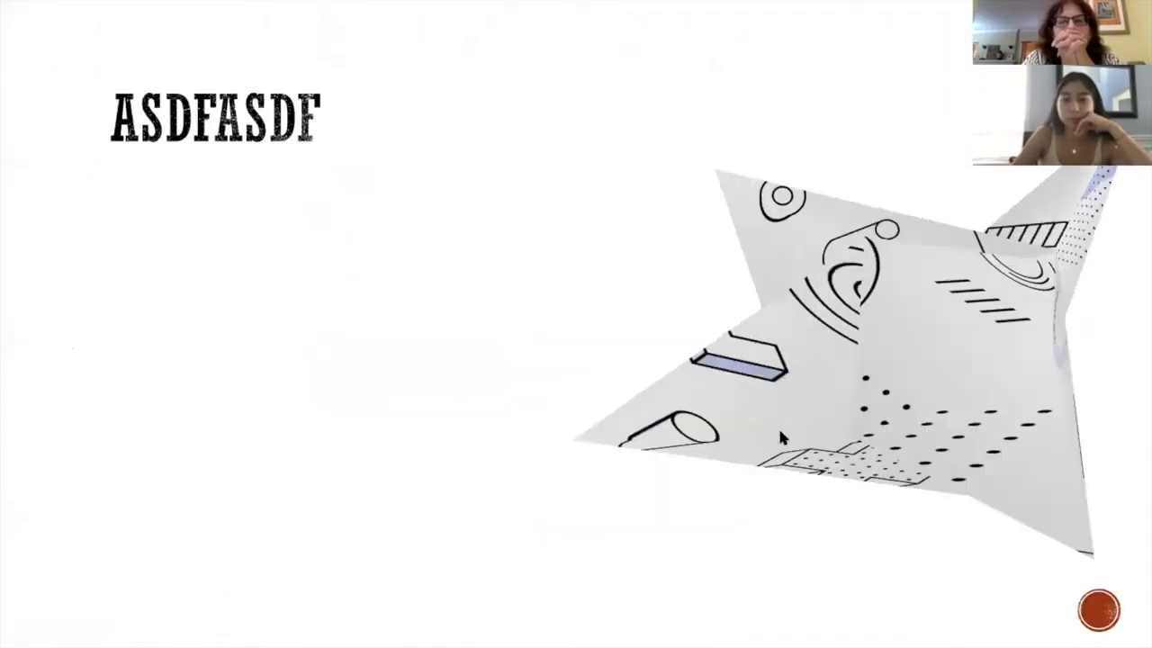
key("Right")
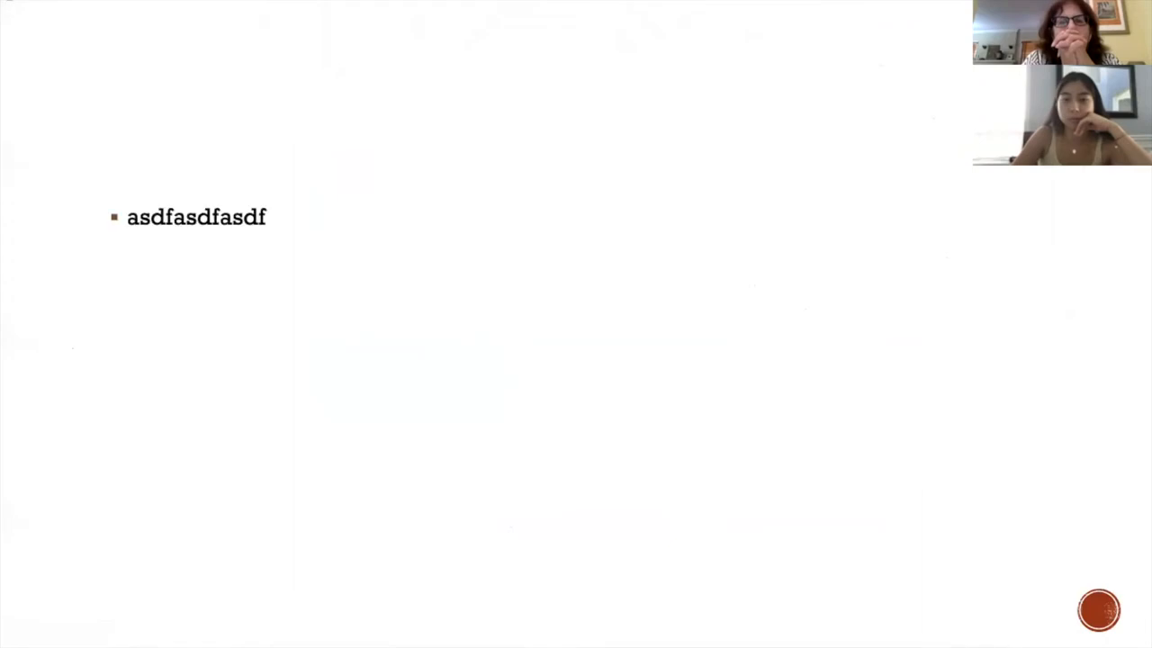
Step: End the slide show and look over the drawing, design and transition options on slide 1
key("Escape")
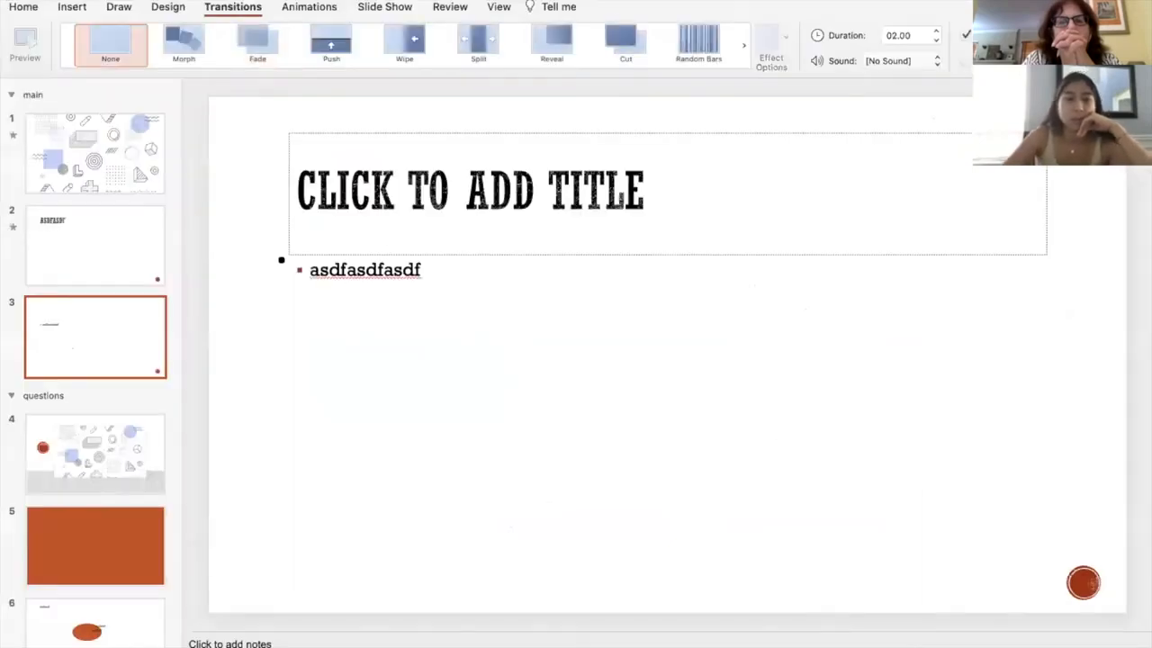
left_click(75, 162)
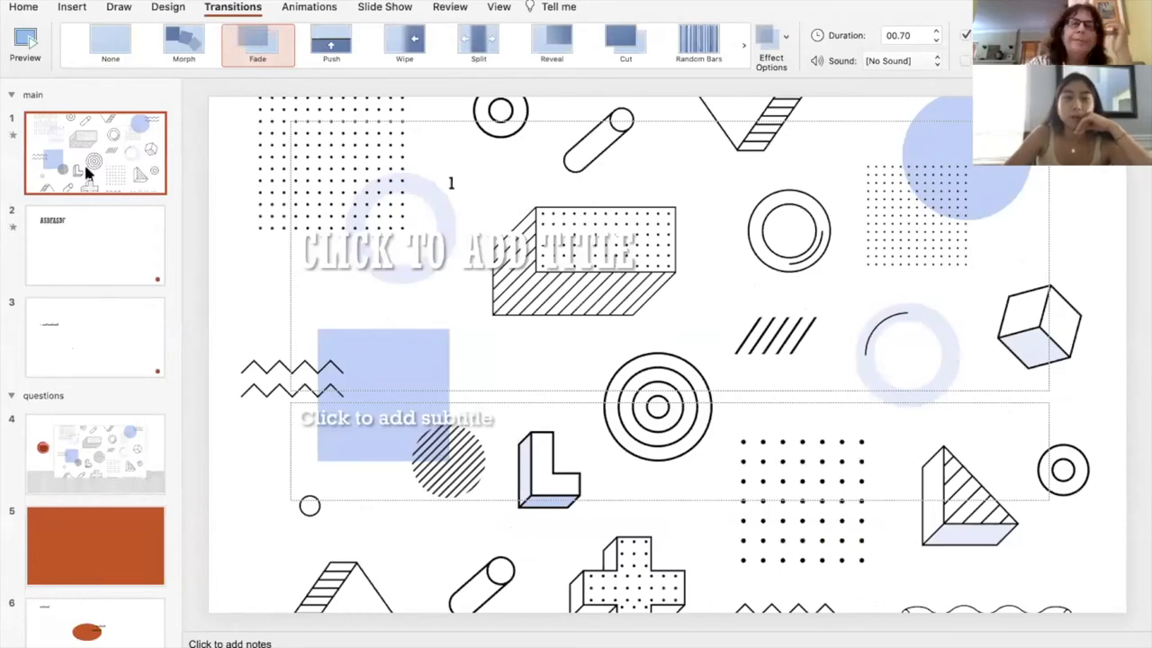
left_click(118, 7)
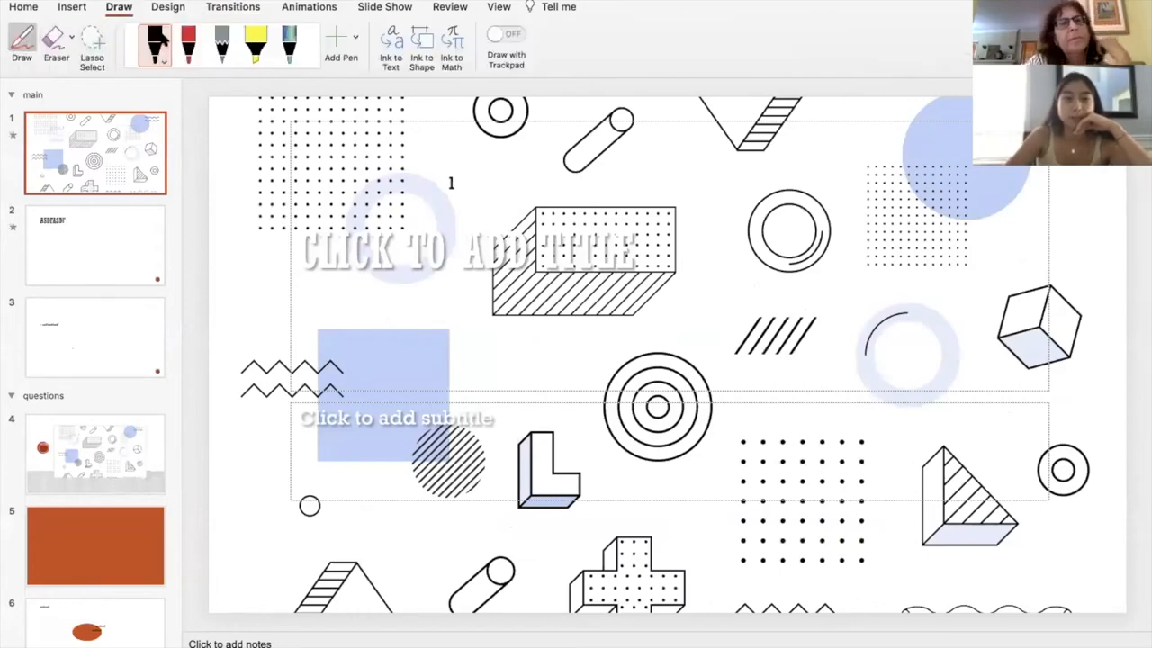
left_click(22, 45)
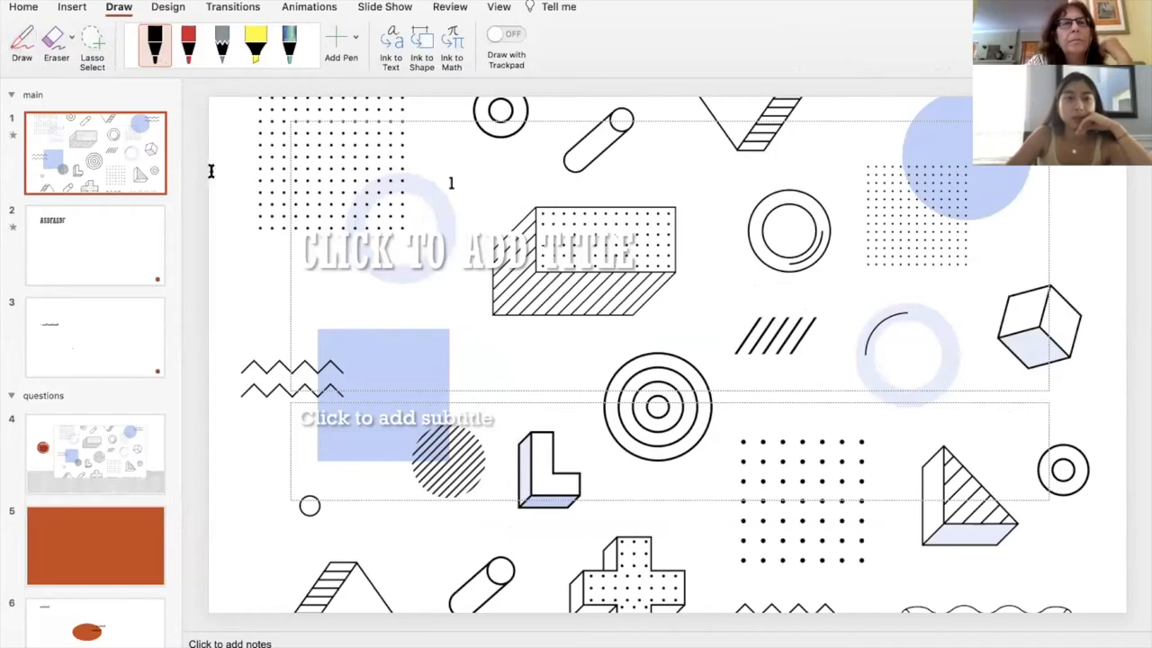
left_click(177, 7)
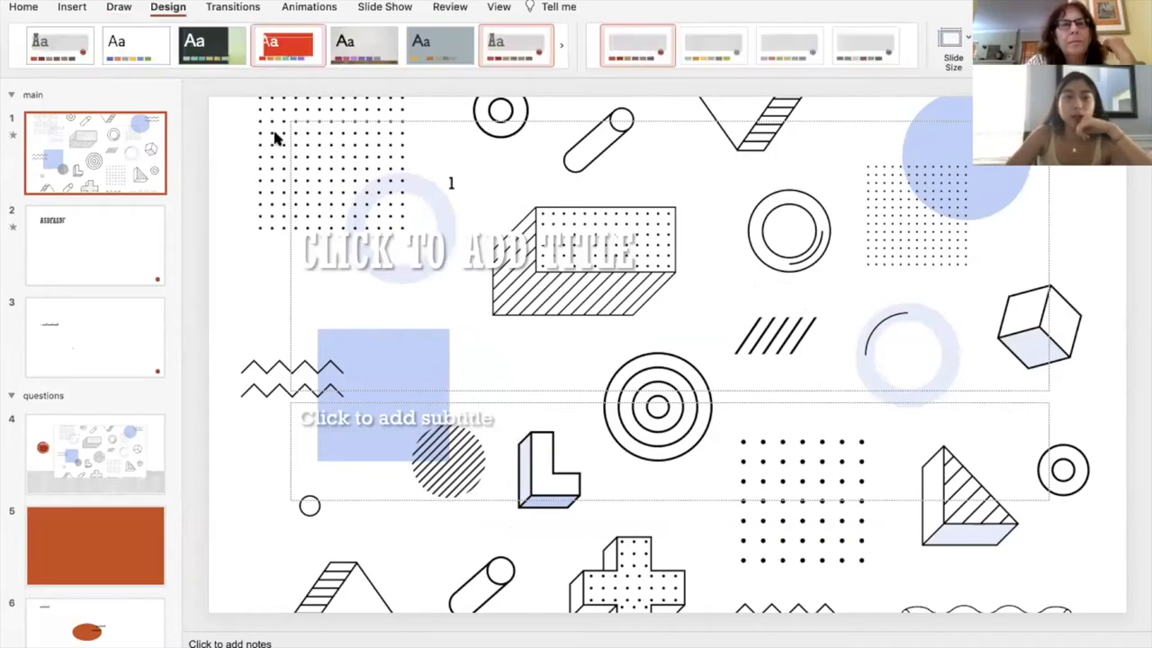
left_click(232, 7)
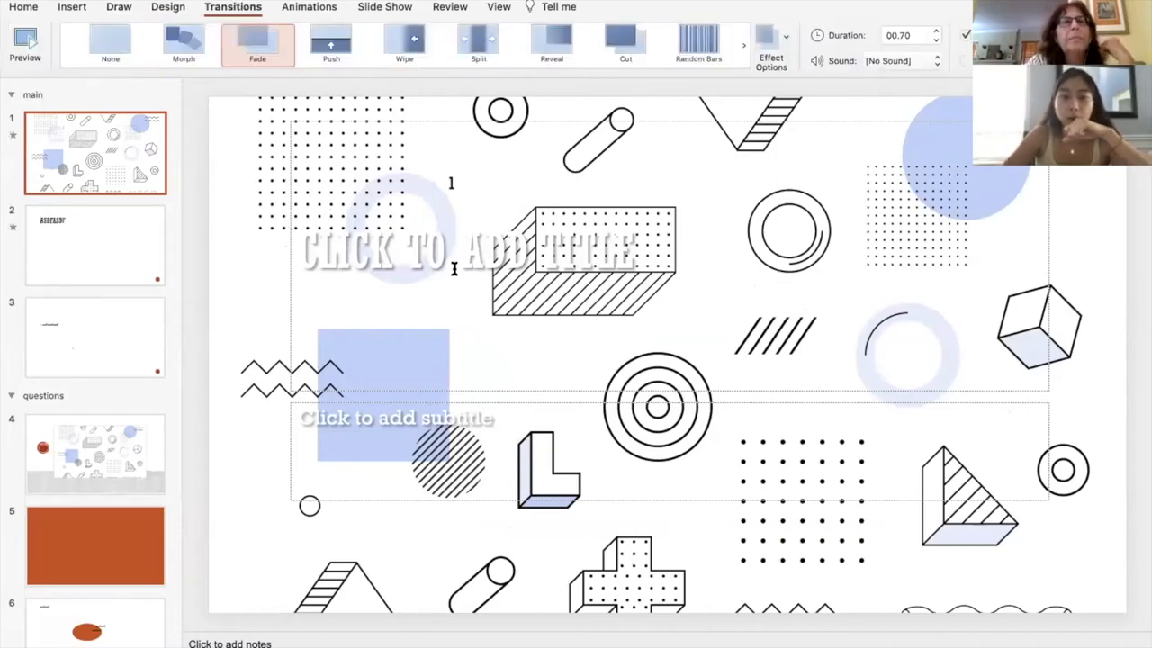
left_click(385, 421)
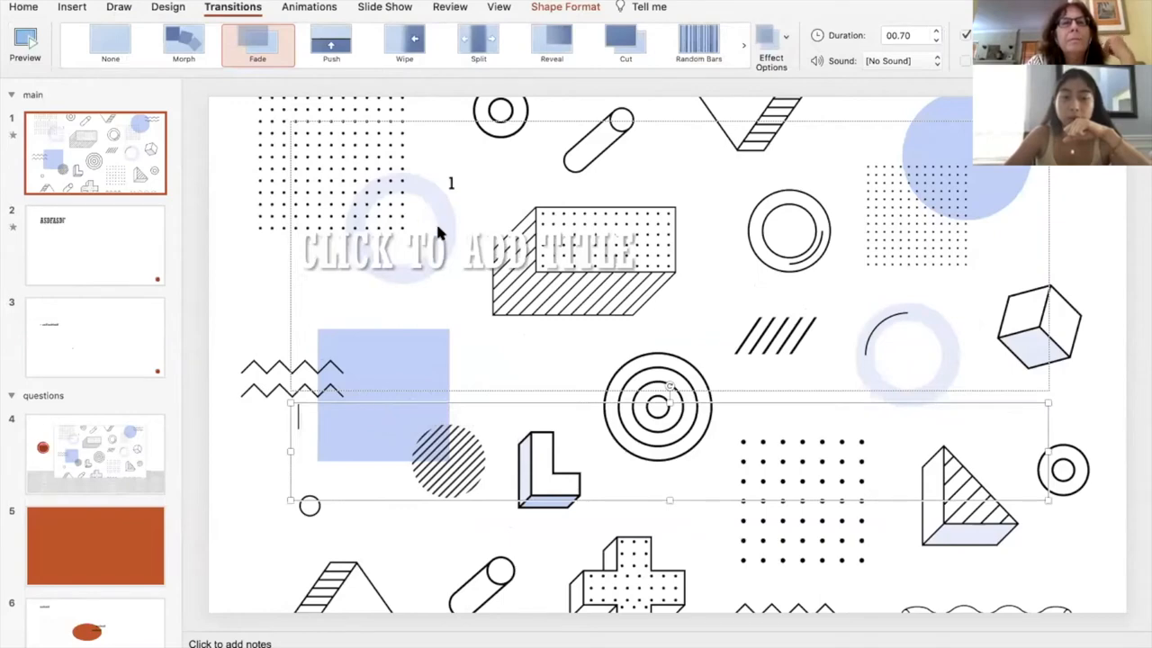
left_click(437, 231)
Step: Start the slide show from slide 3 and exit it
left_click(79, 367)
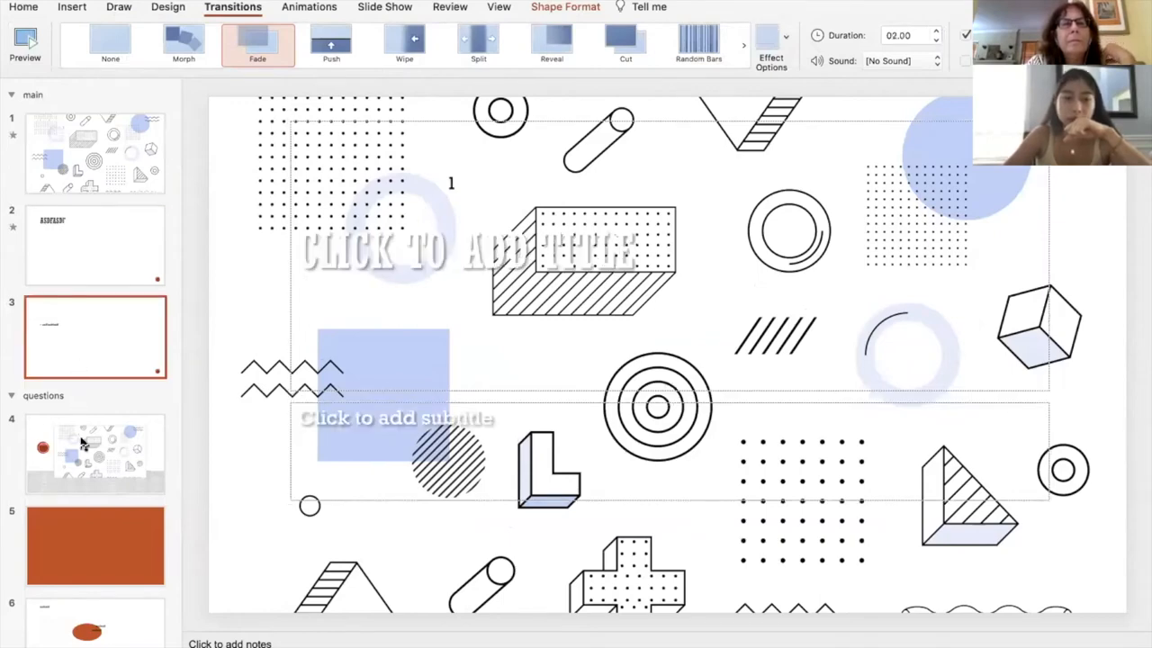
left_click(358, 270)
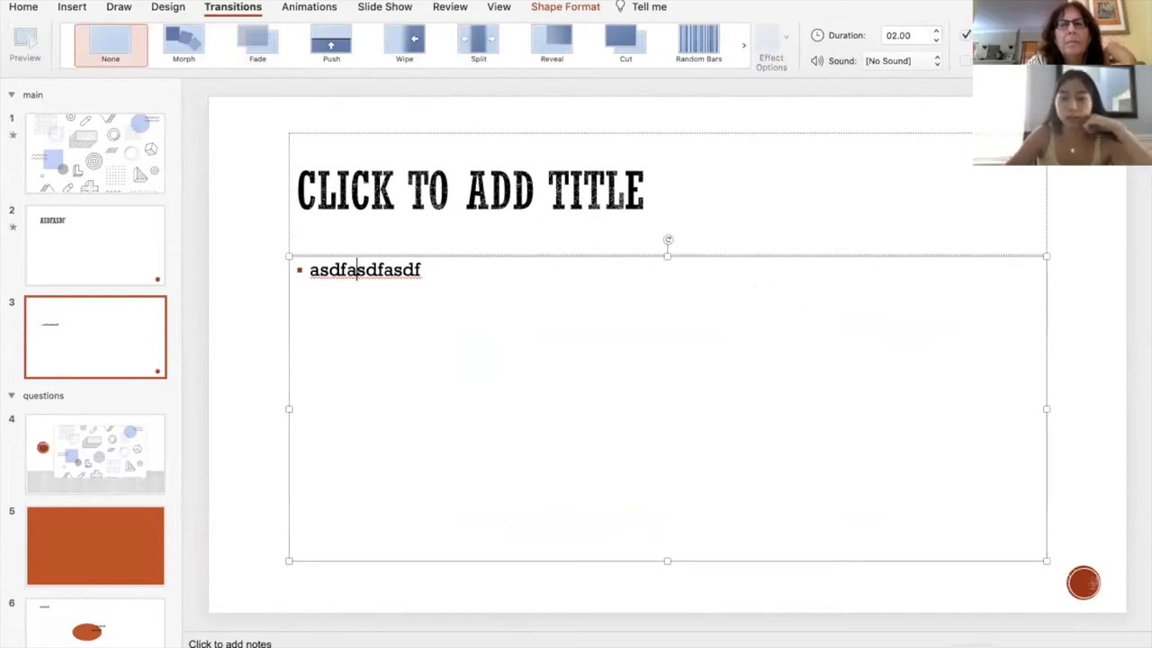
key("super+Return")
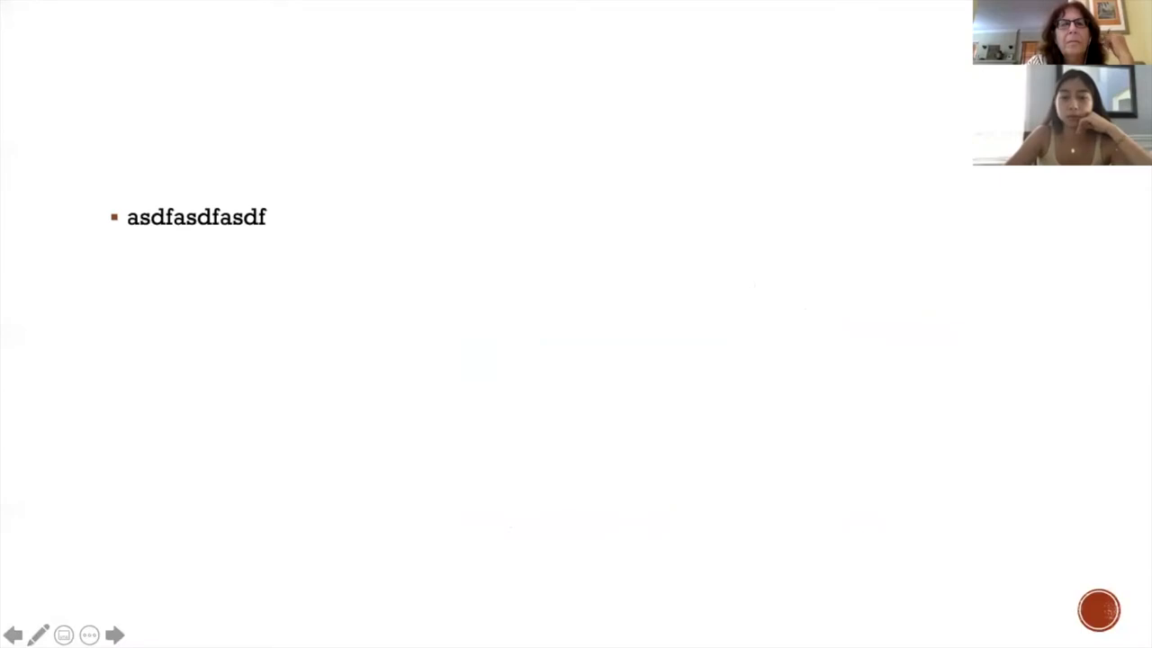
key("Escape")
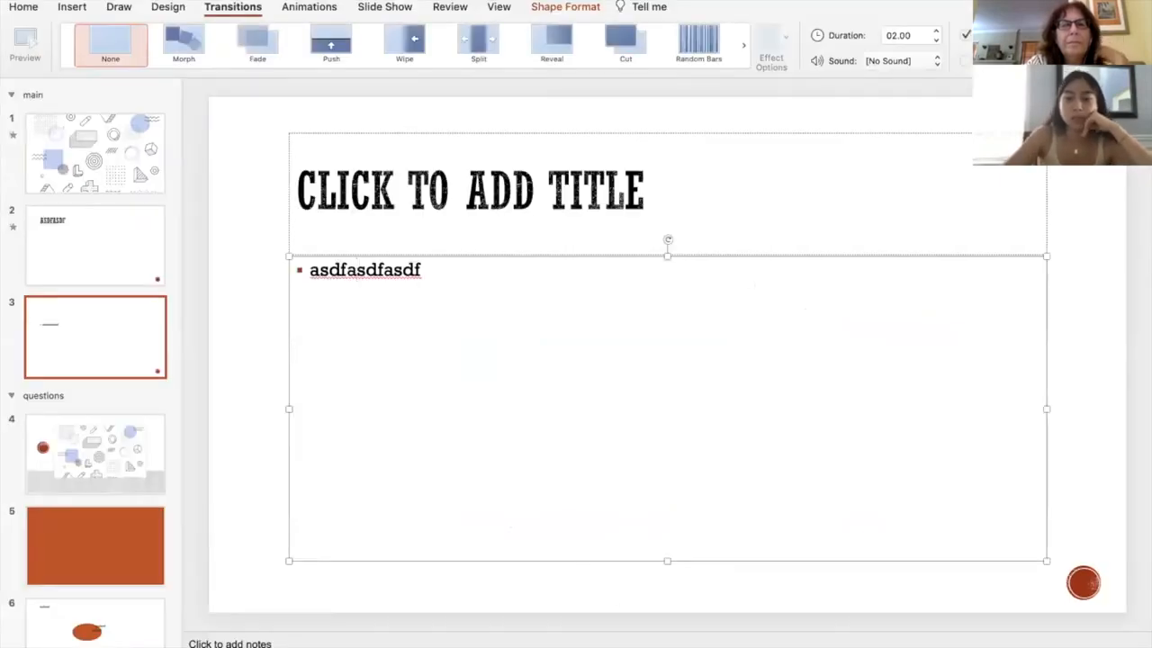
Step: Play the slide show from slide 3 to slide 6, stepping back and forth between slides, and exit it
key("super+Return")
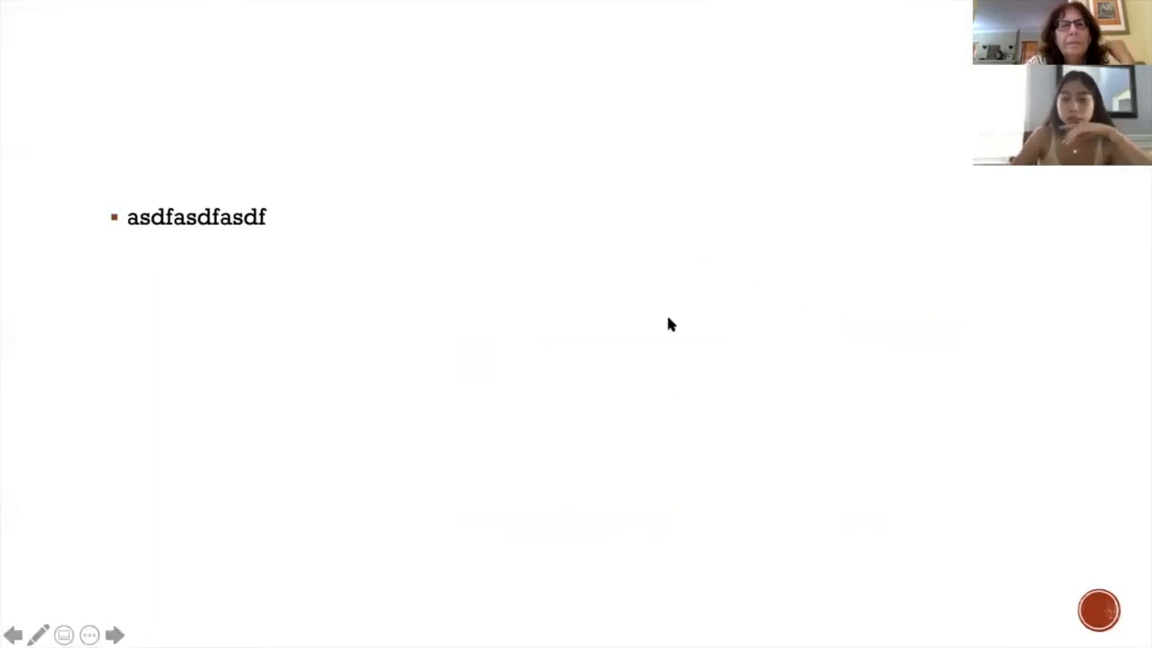
left_click(818, 280)
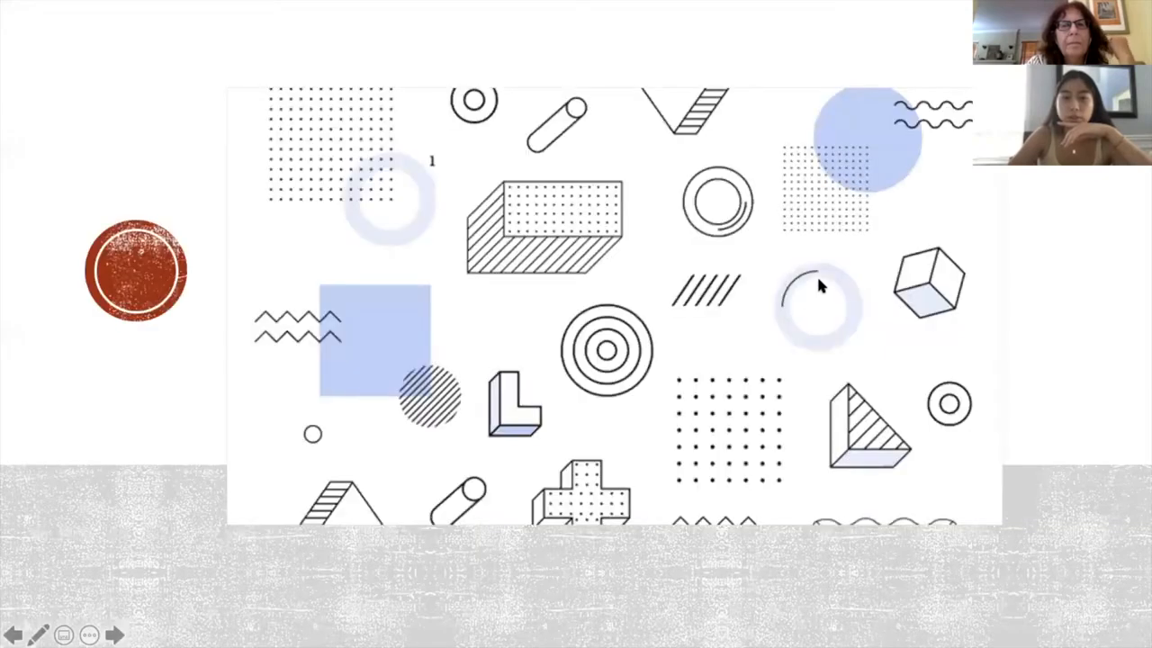
left_click(1071, 277)
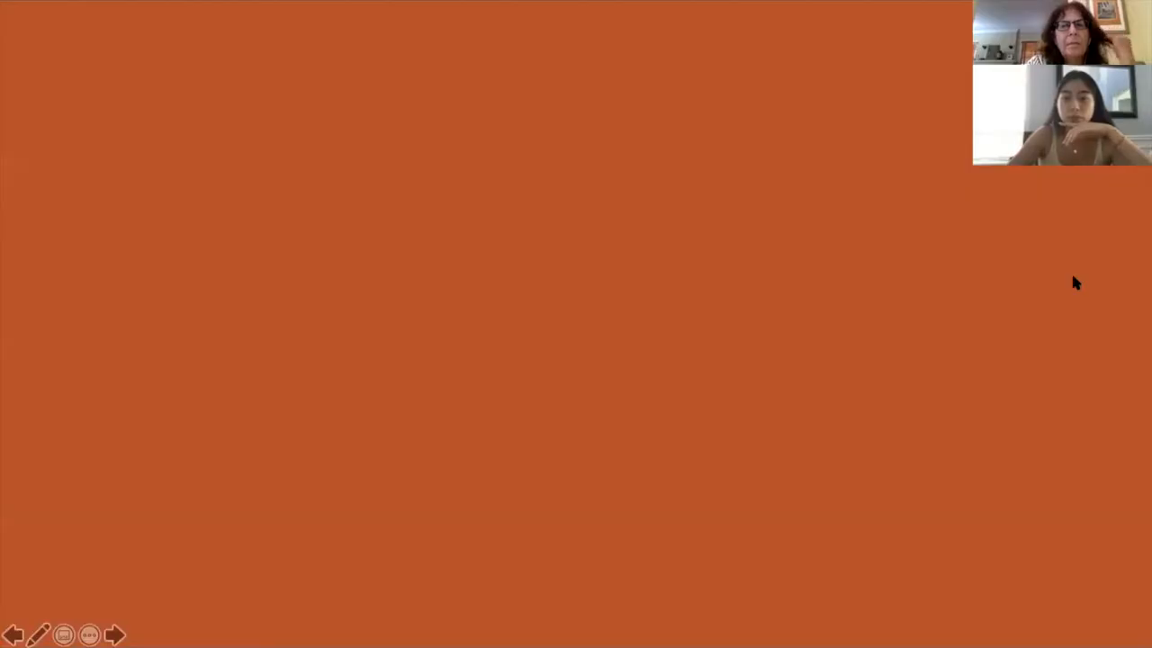
left_click(1073, 283)
key("Left")
key("Left")
key("Left")
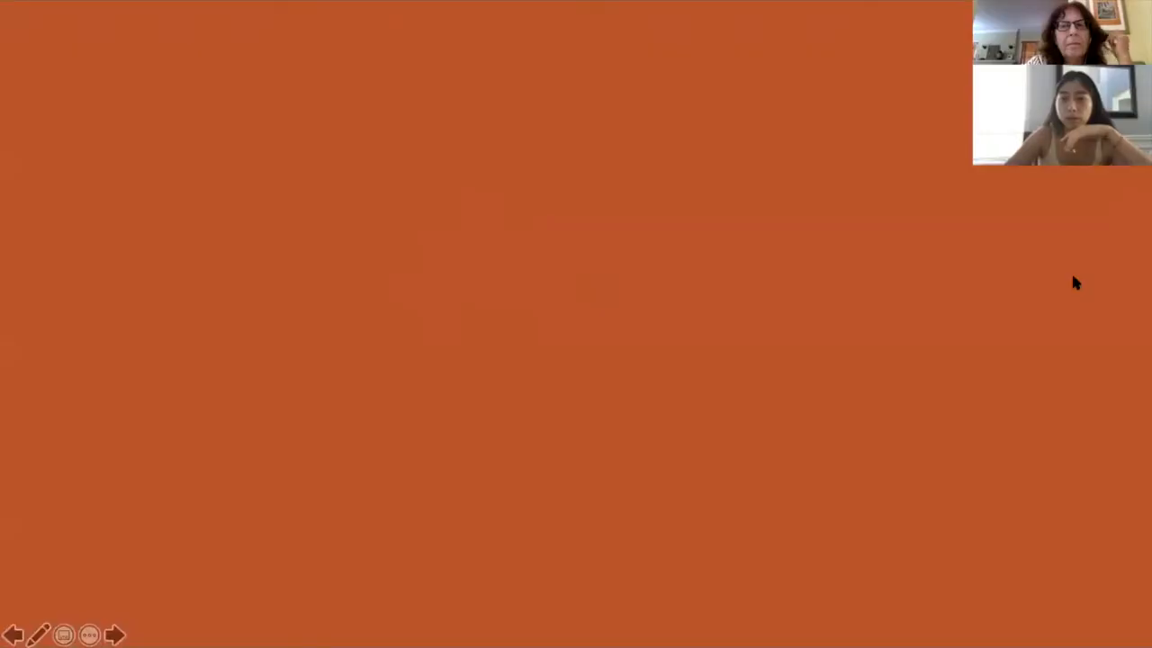
key("Right")
key("Right")
key("Right")
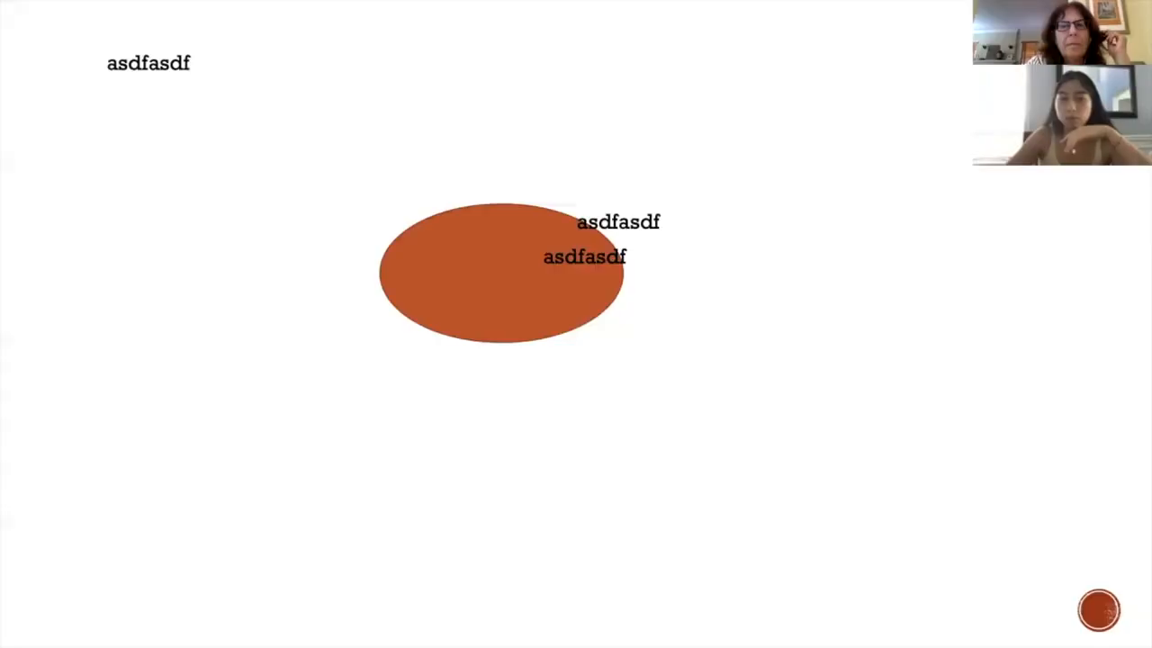
key("Escape")
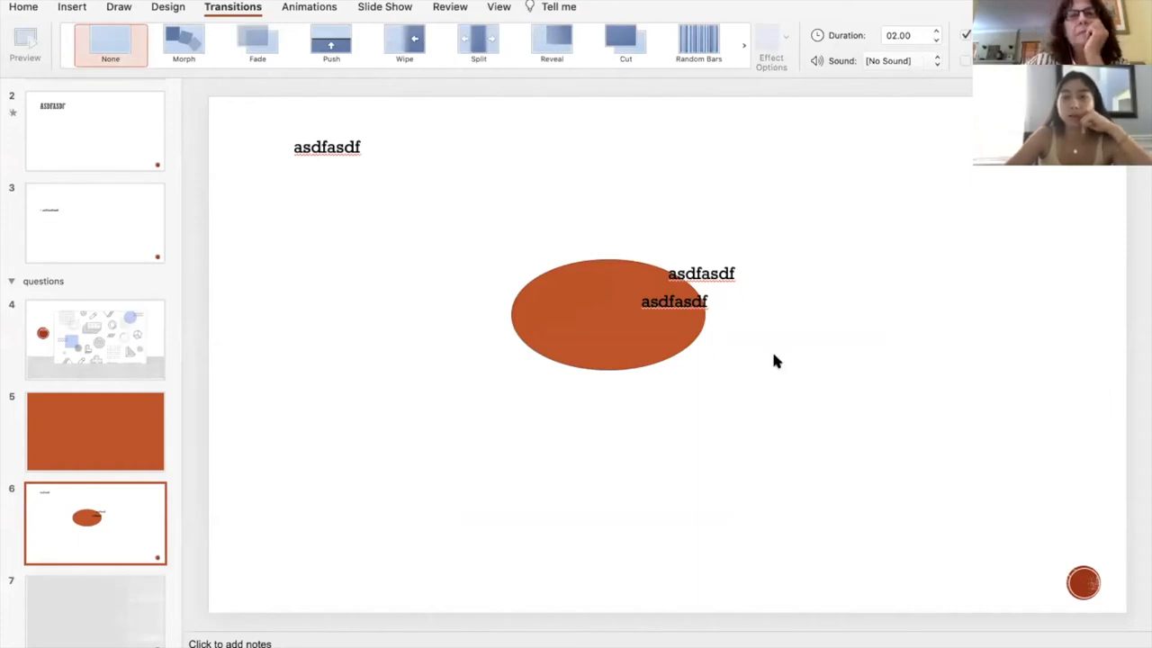
Step: Look through the transition duration and sound choices for slide 6 without changing them
left_click(918, 35)
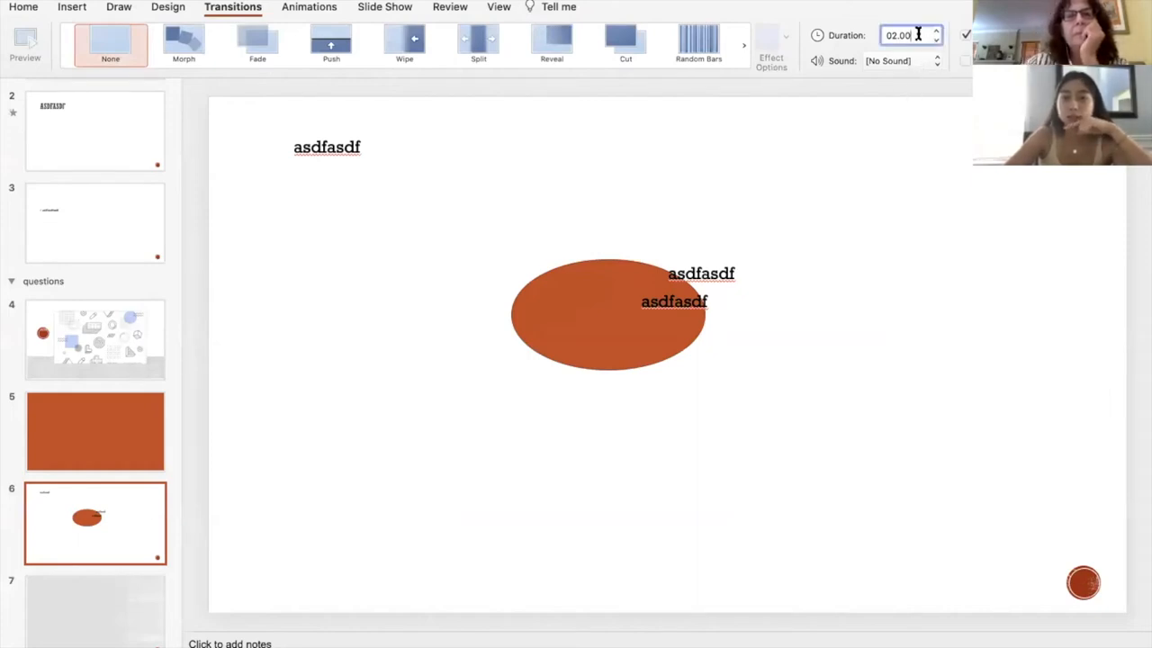
left_click(938, 61)
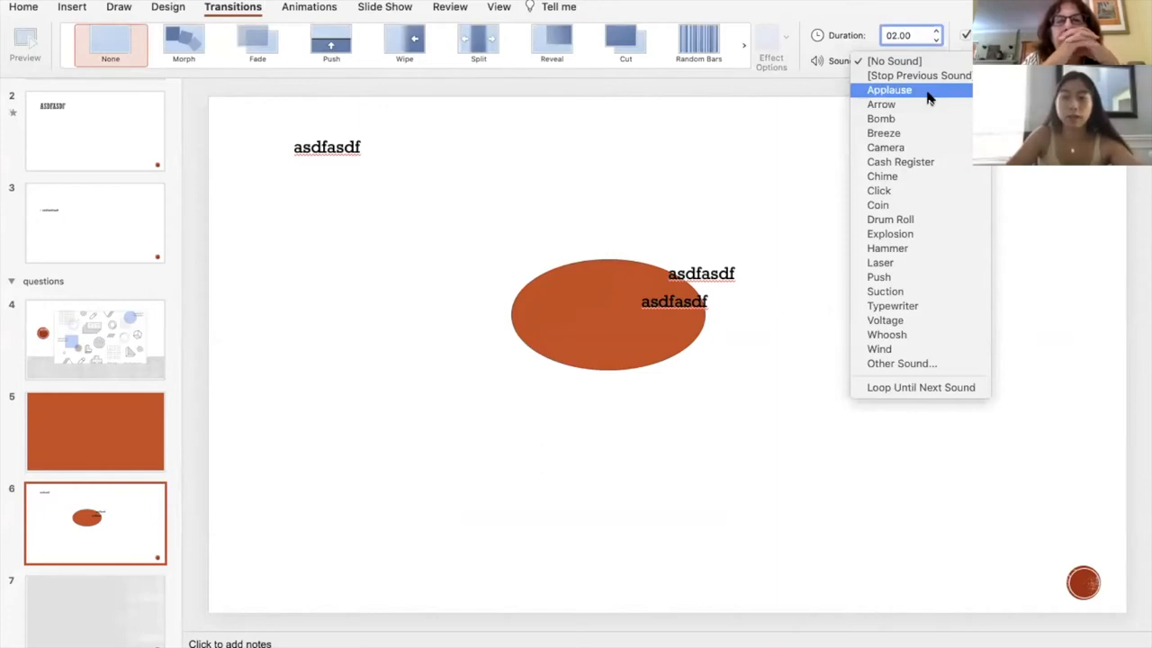
left_click(1025, 101)
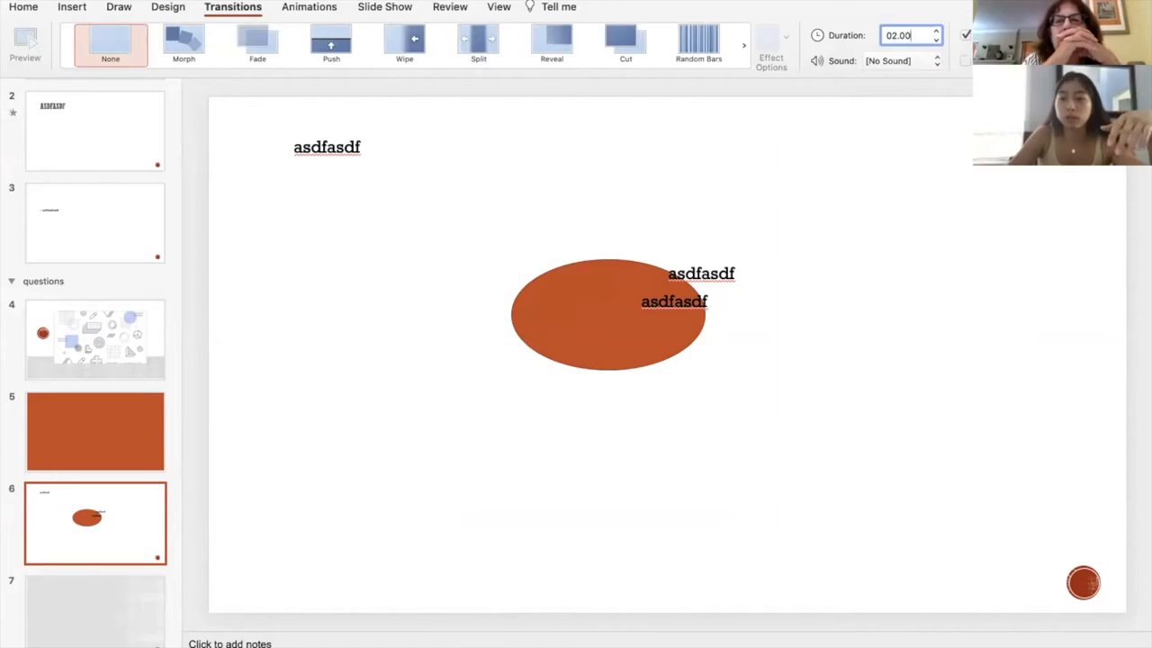
Step: Play the slide show from slide 6 to its end and exit it
key("super+Return")
left_click(875, 359)
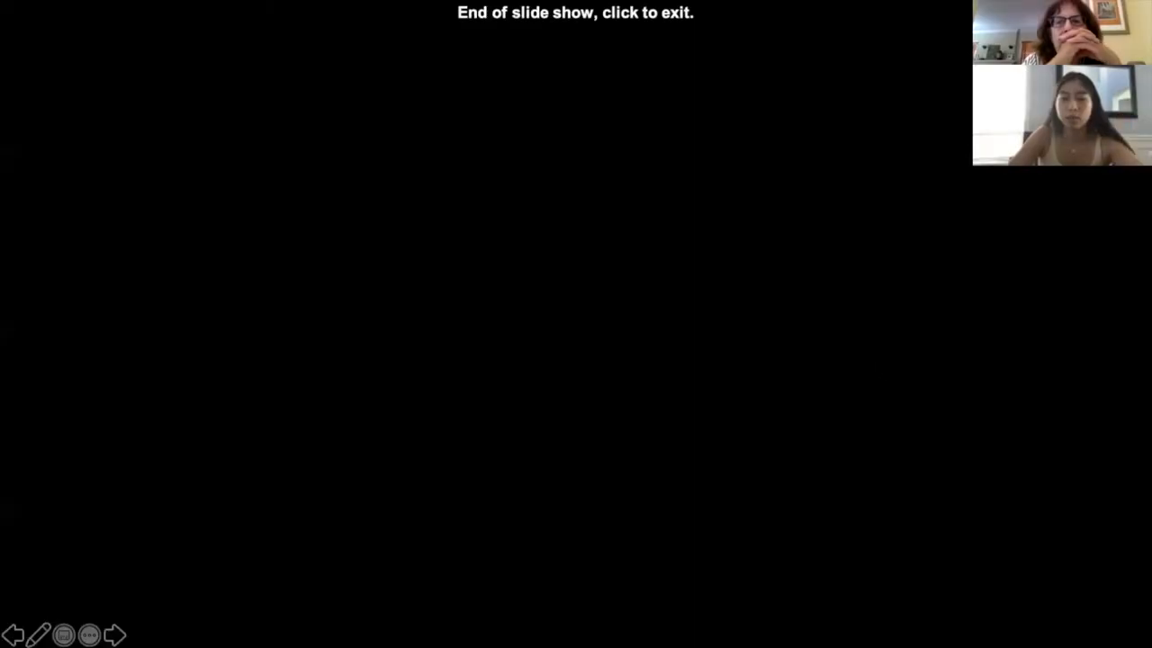
left_click(876, 362)
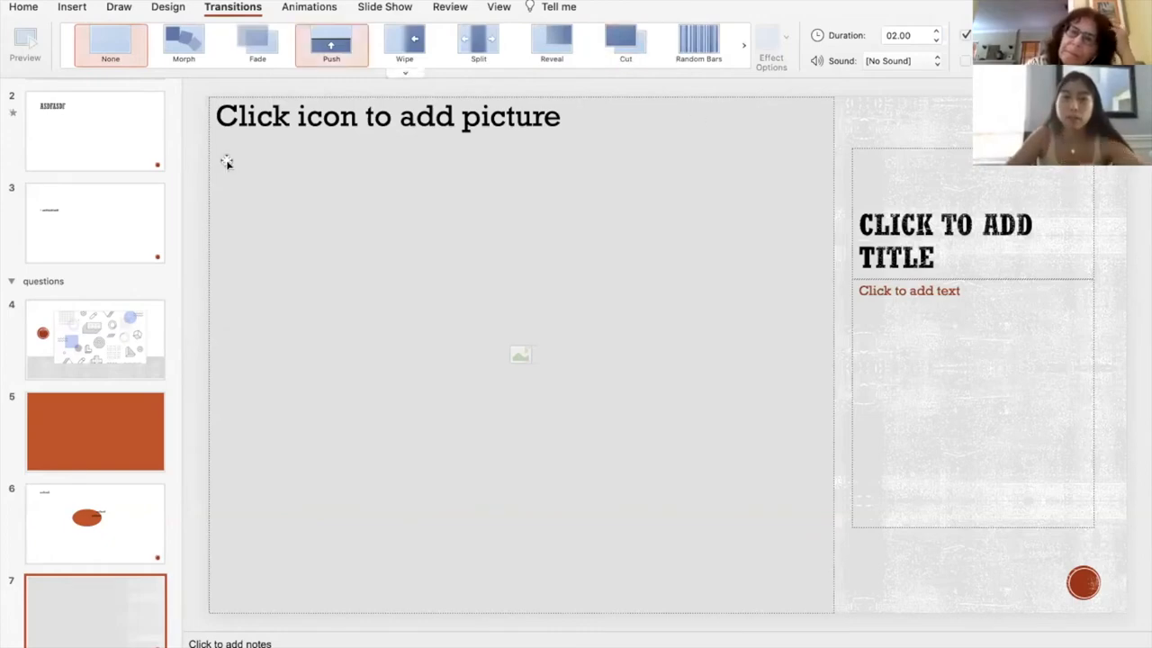
Step: Preview the Fade transition on slide 1 and apply it to all slides
scroll(10, 275, "up", 3)
left_click(108, 144)
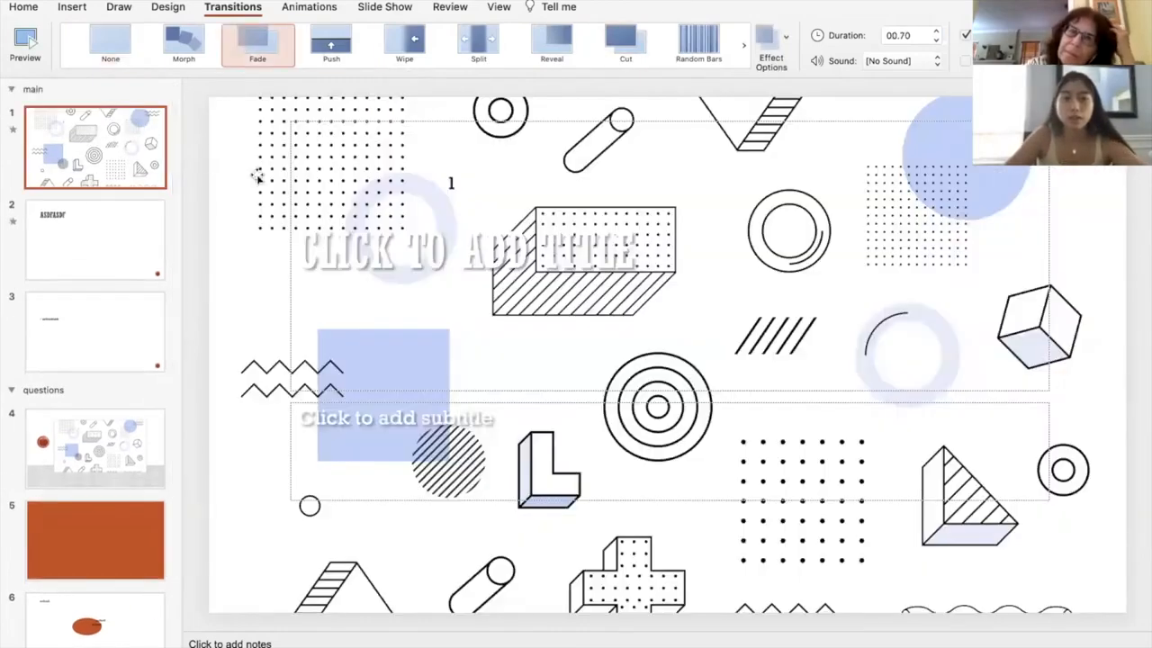
left_click(255, 56)
left_click(15, 60)
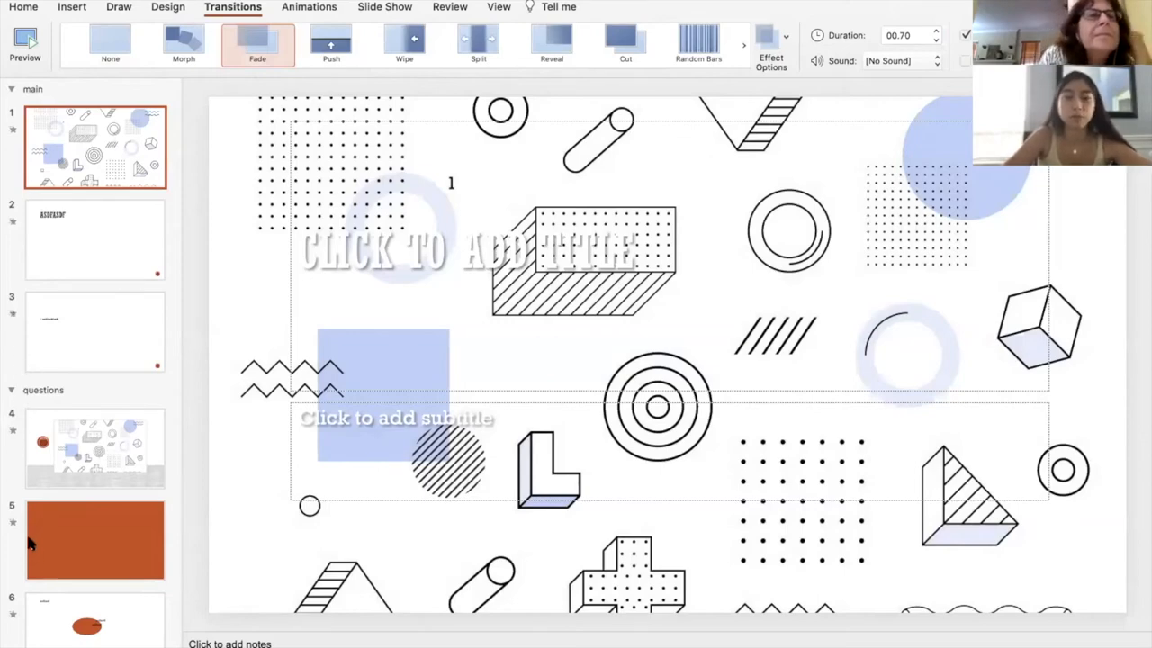
Step: Play the slide show from slide 1 to slide 4 to check the Fade transitions, and exit it
left_click(886, 646)
left_click(840, 462)
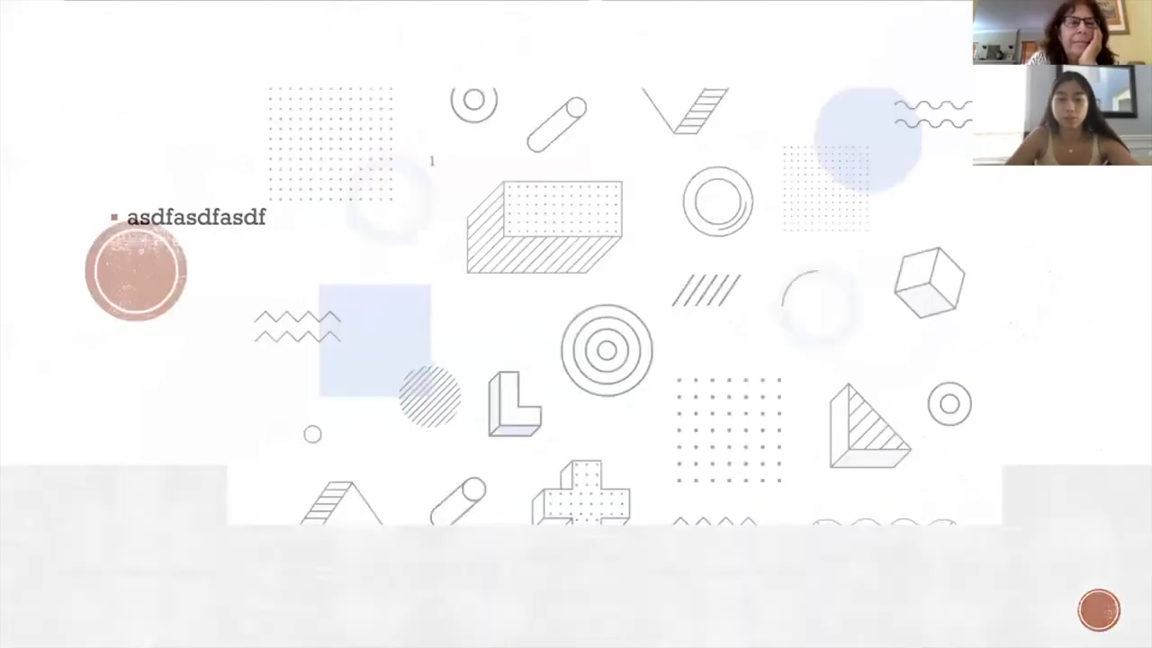
key("Escape")
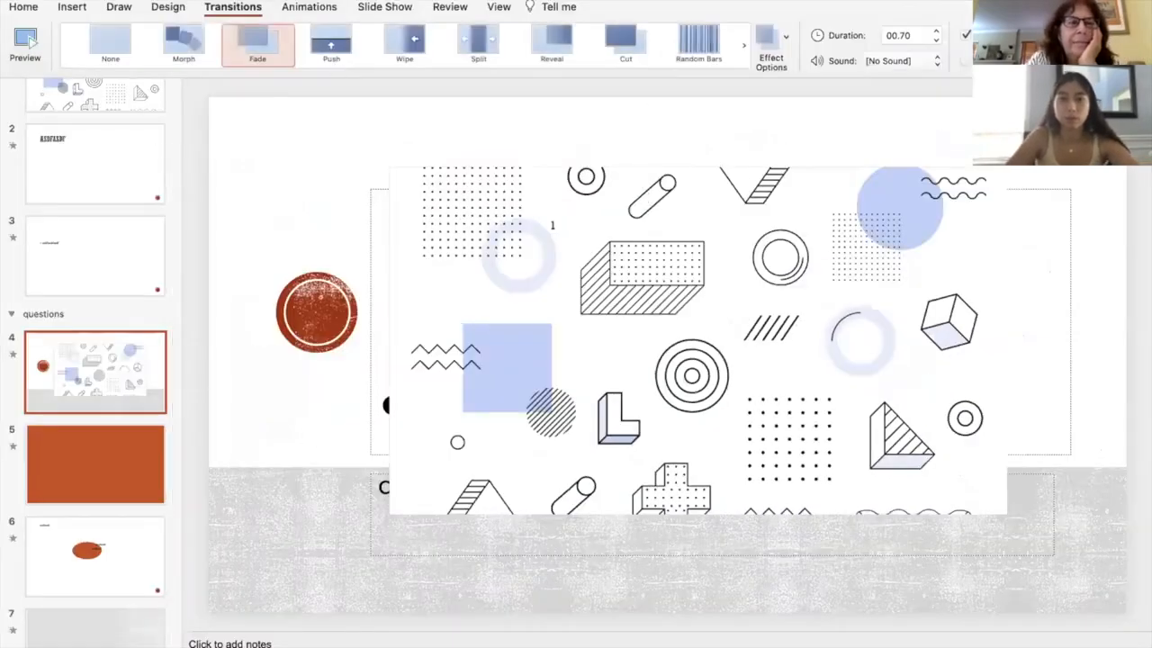
Step: Bring up the animation effects and select the title text box on slide 2 as the object to animate
left_click(309, 7)
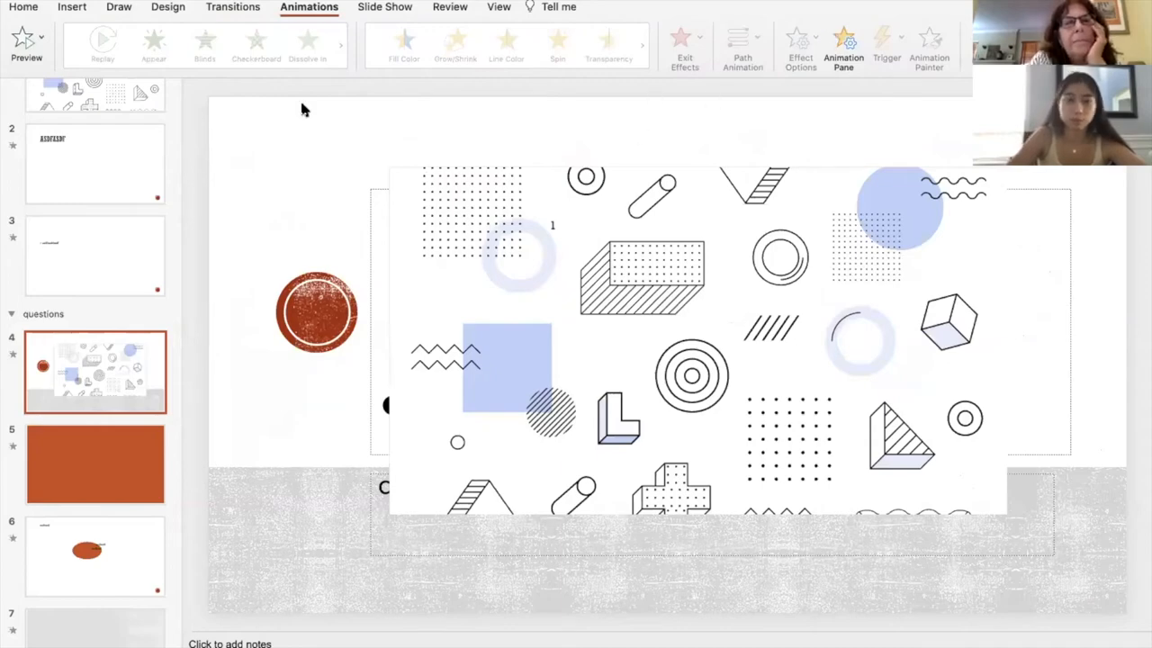
scroll(72, 214, "up", 2)
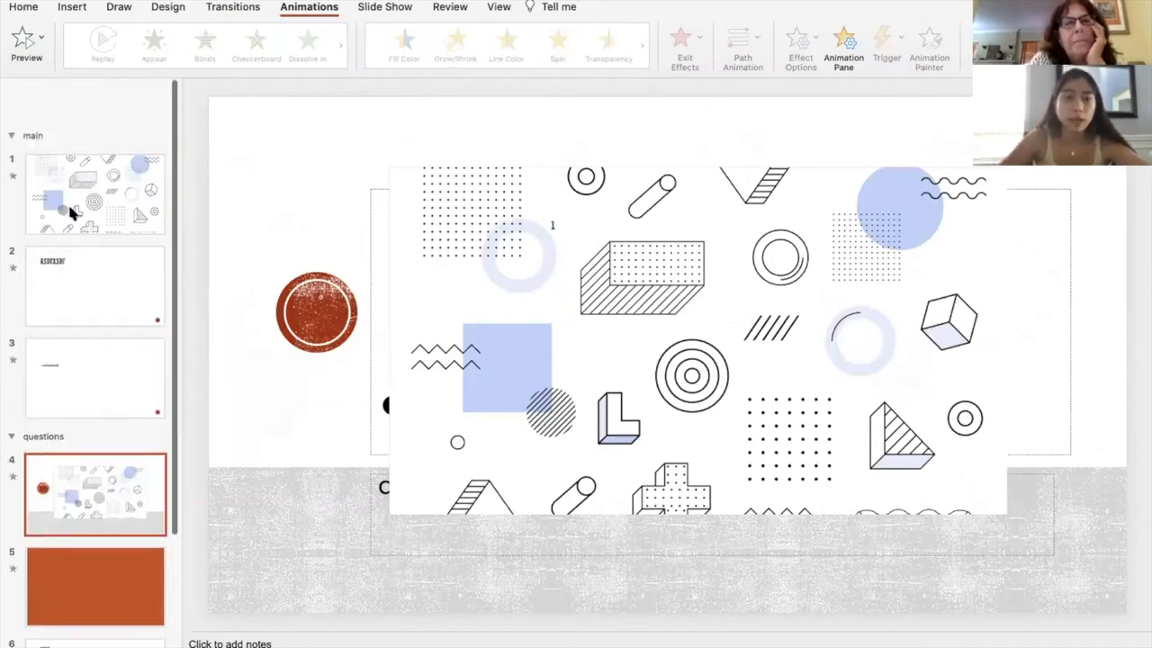
left_click(87, 174)
left_click(64, 251)
left_click(446, 189)
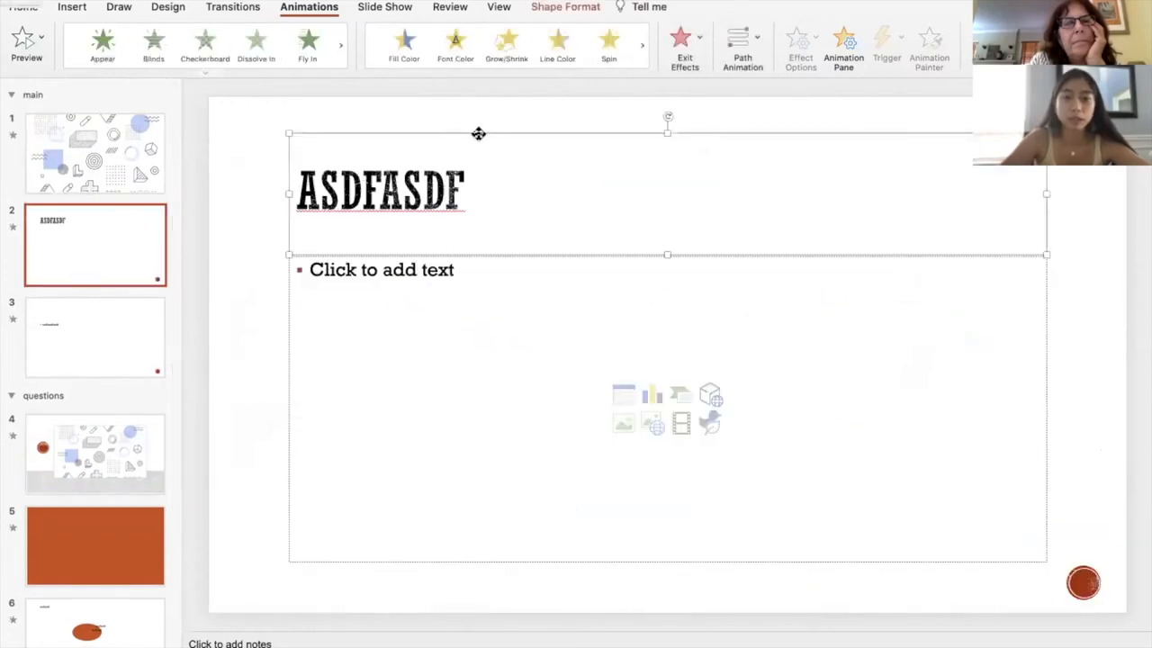